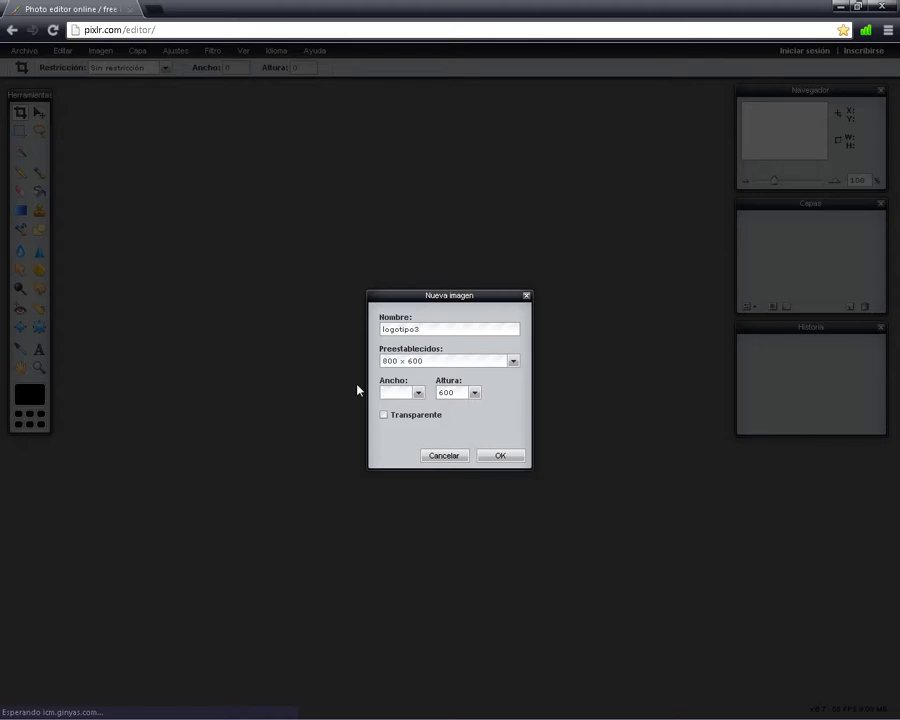
Create the transparent logotipo3 image with a width of 99 and a height of 312 pixels, and maximize its window
{"action": "type", "text": "99"}
{"action": "double_click", "coordinate": [446, 393]}
{"action": "type", "text": "312"}
{"action": "left_click", "coordinate": [508, 459]}
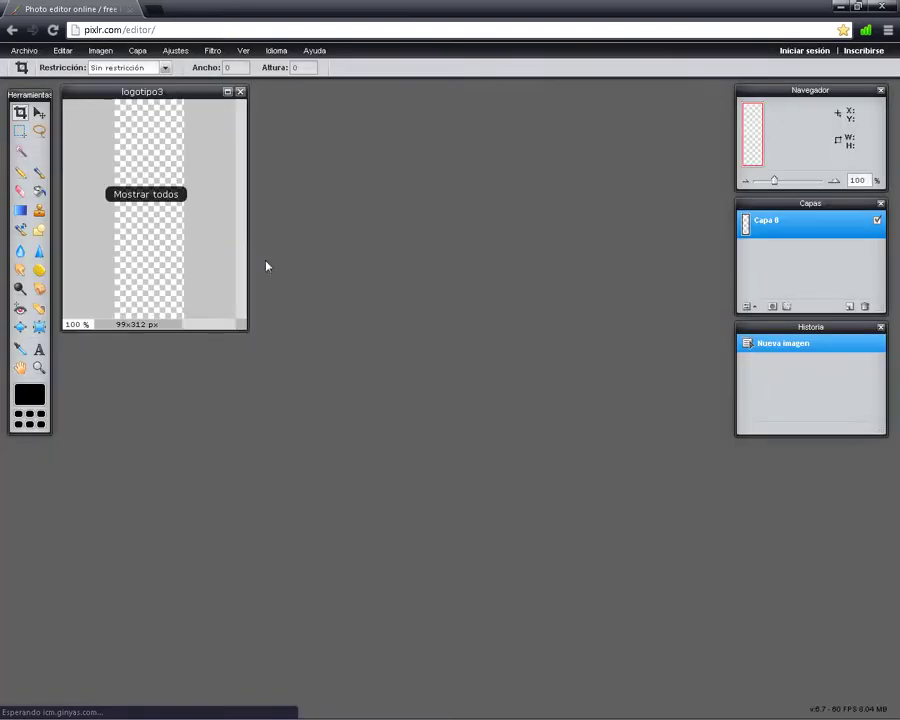
{"action": "left_click", "coordinate": [228, 93]}
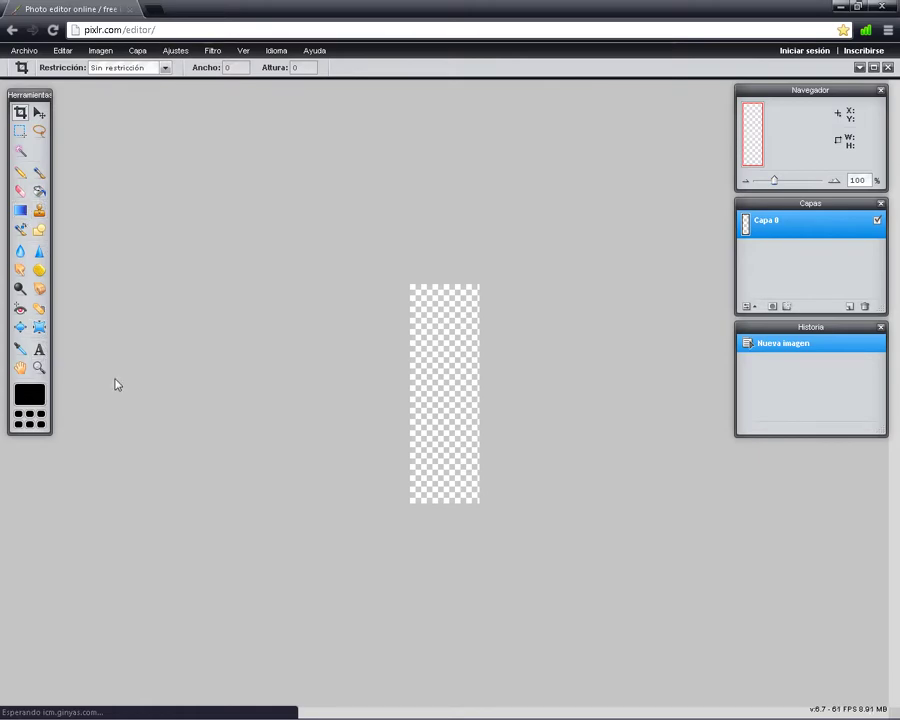
Set the first colour swatch to light pink, #ffb0d6
{"action": "left_click_drag", "start_coordinate": [364, 251], "coordinate": [330, 261]}
{"action": "left_click_drag", "start_coordinate": [398, 323], "coordinate": [381, 290]}
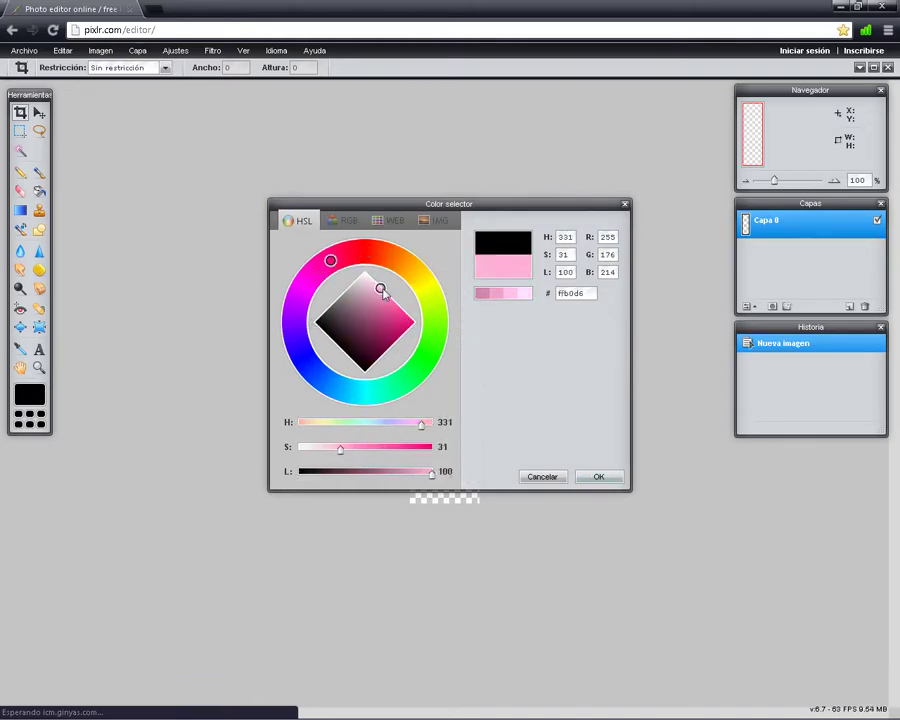
{"action": "left_click", "coordinate": [598, 477]}
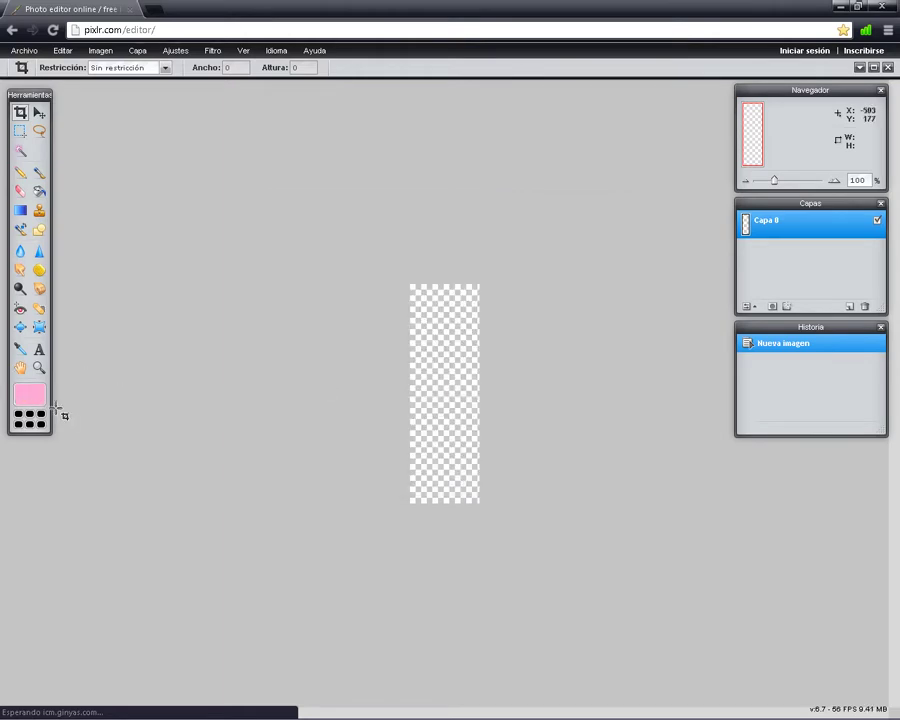
Set the second colour swatch to a strong pink, #ff0d8e
{"action": "left_click", "coordinate": [31, 419]}
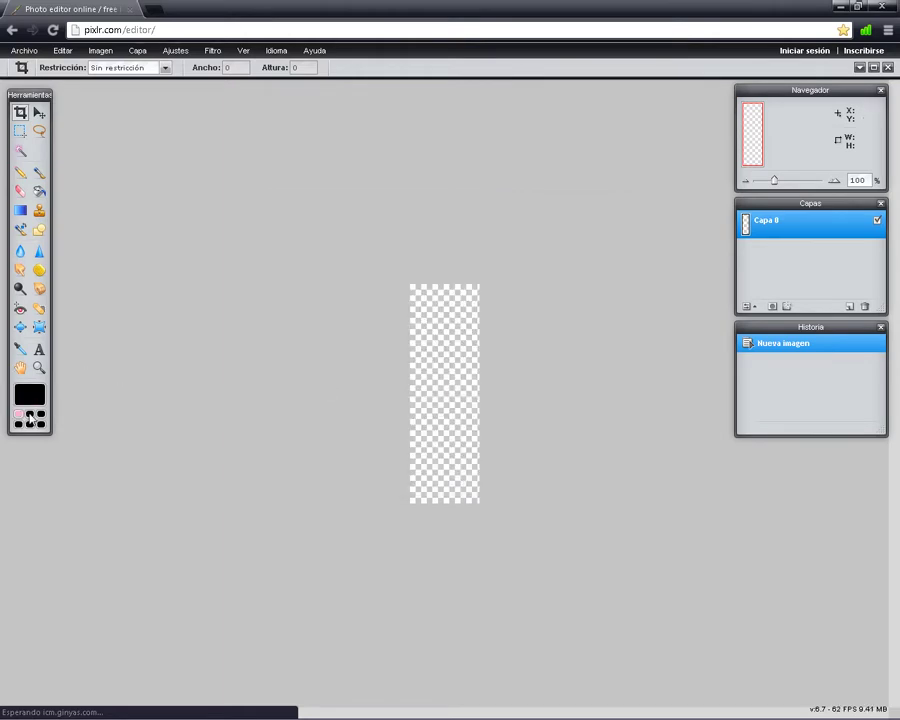
{"action": "left_click", "coordinate": [29, 395]}
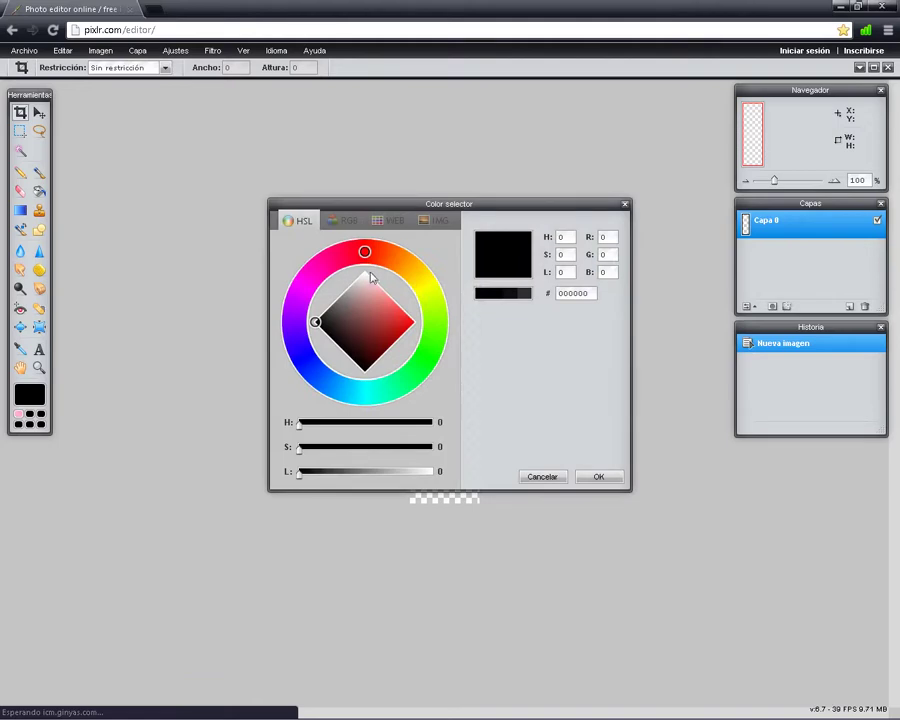
{"action": "left_click_drag", "start_coordinate": [365, 253], "coordinate": [329, 266]}
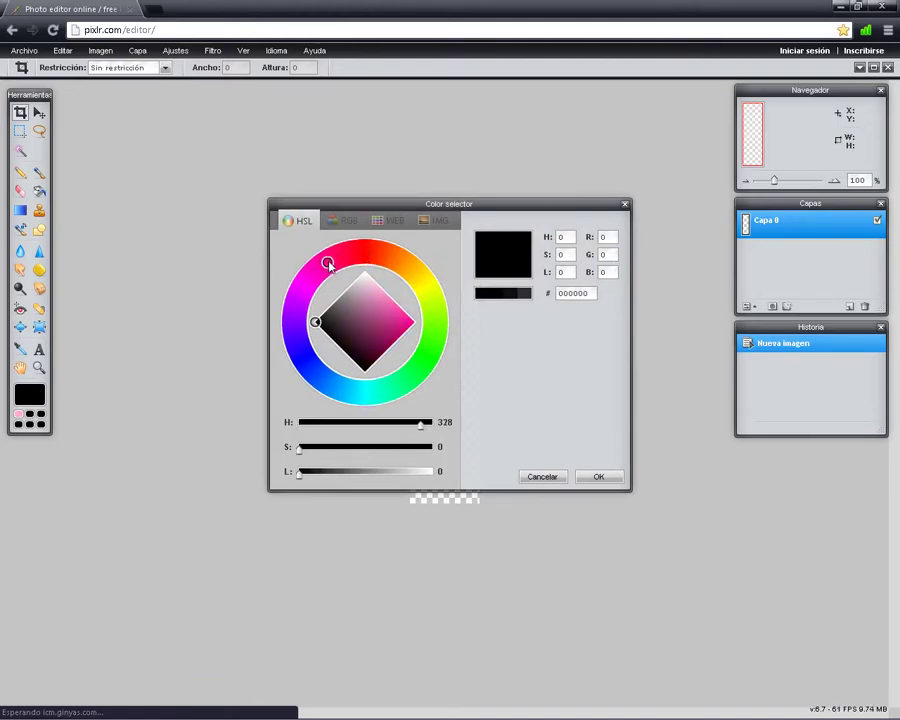
{"action": "left_click_drag", "start_coordinate": [405, 324], "coordinate": [415, 322]}
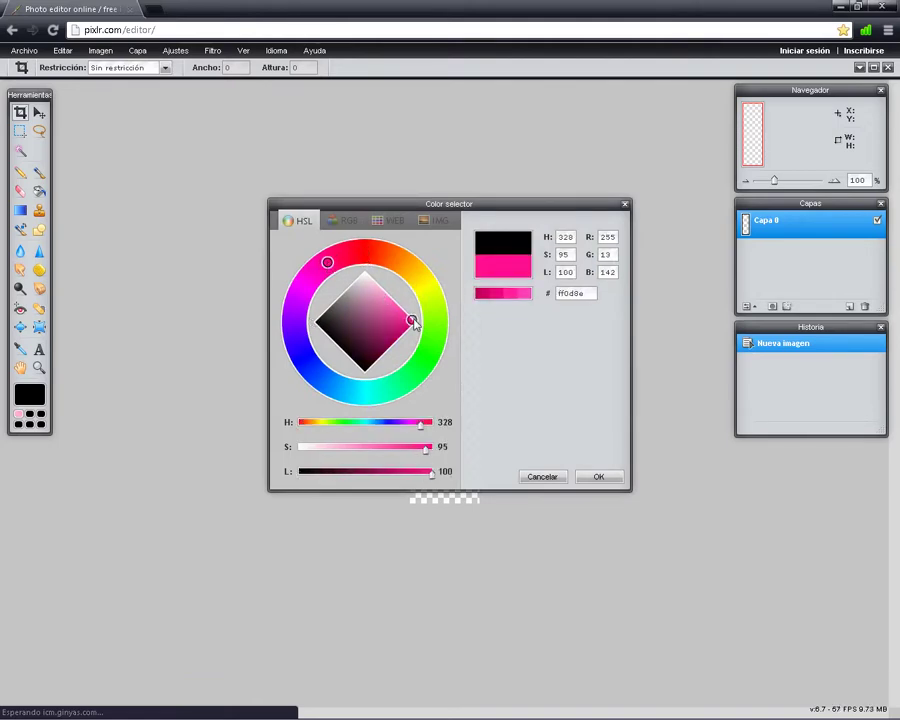
{"action": "left_click", "coordinate": [598, 477]}
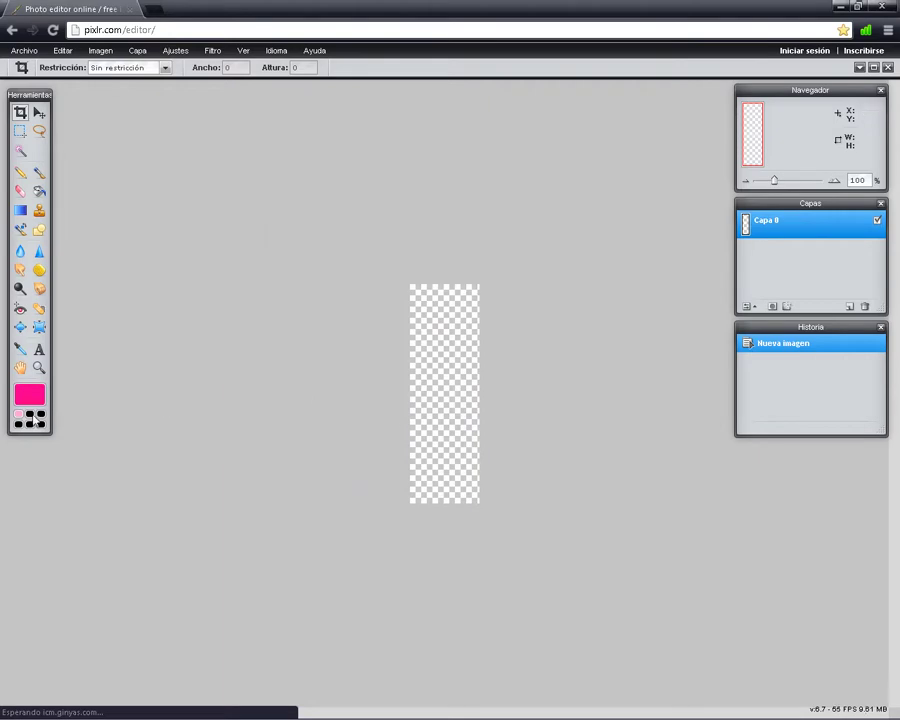
Set the third colour swatch to medium pink #ff69b1, starting from the light pink sampled from the first swatch
{"action": "left_click", "coordinate": [40, 418]}
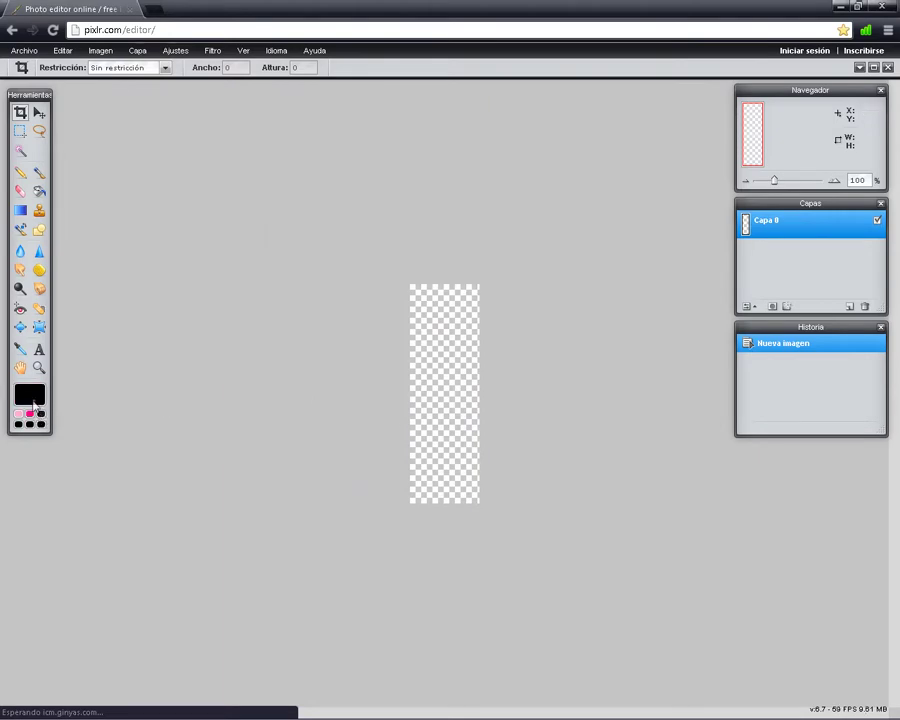
{"action": "left_click", "coordinate": [34, 404]}
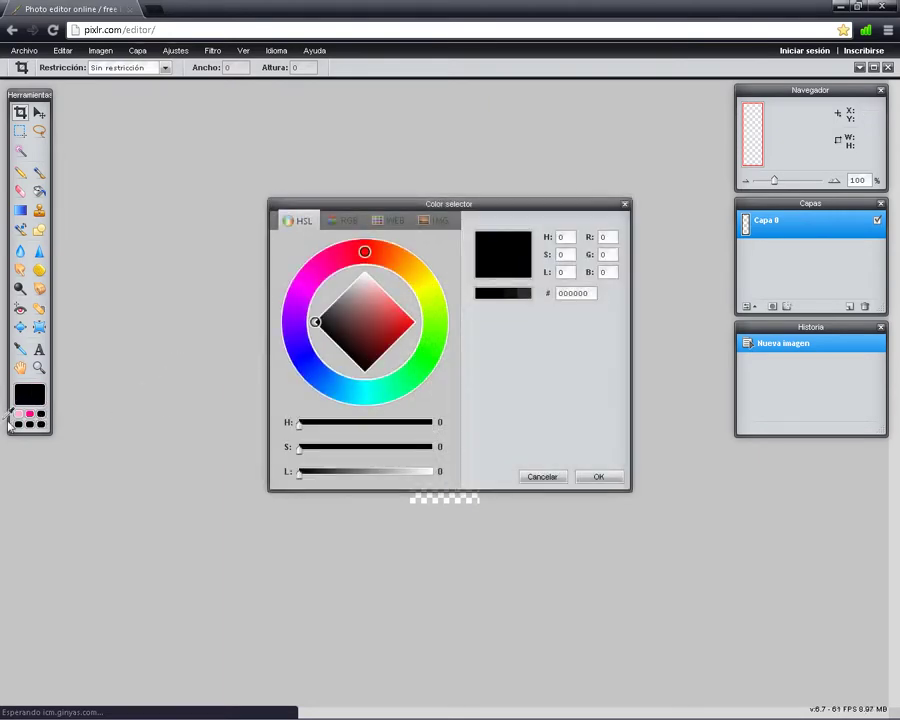
{"action": "left_click", "coordinate": [22, 411]}
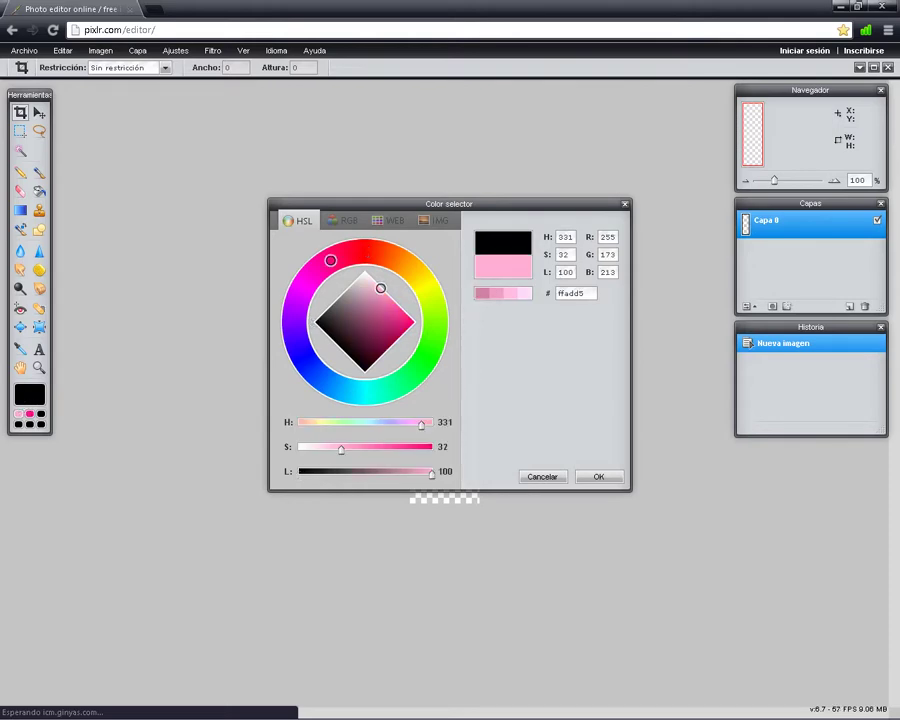
{"action": "left_click_drag", "start_coordinate": [380, 288], "coordinate": [394, 302]}
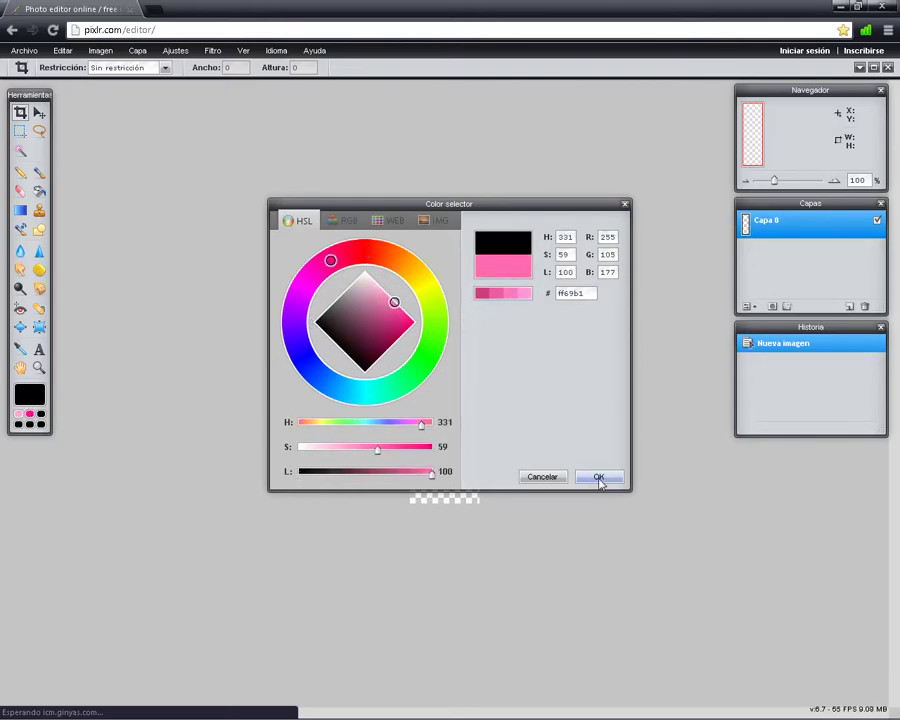
{"action": "left_click", "coordinate": [598, 478]}
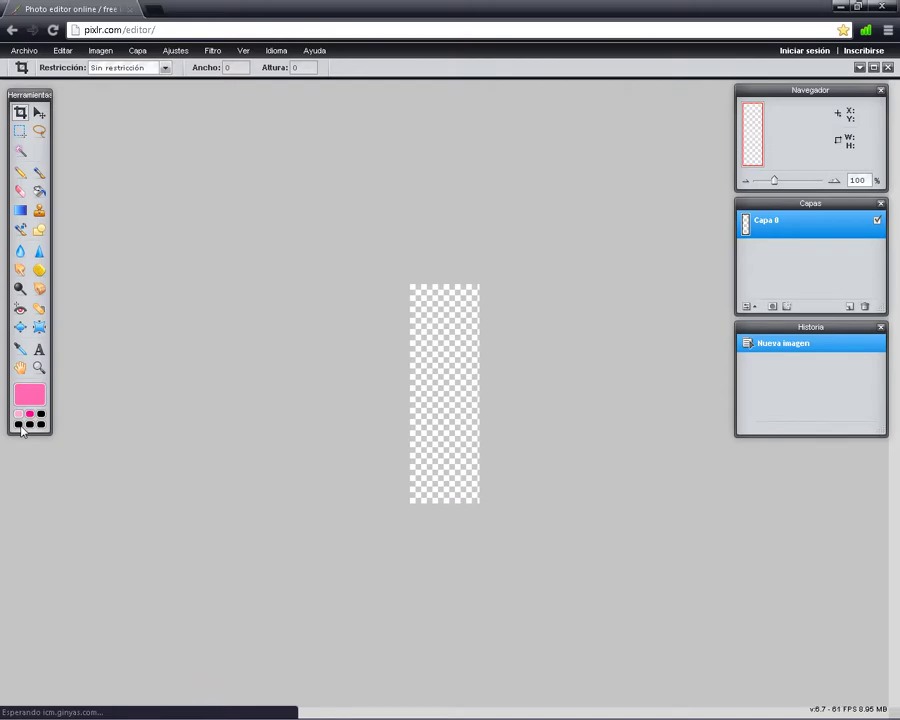
Set the fourth colour swatch to a deeper pink, #ff4fa1, starting from the colour sampled from the third swatch
{"action": "left_click", "coordinate": [45, 428]}
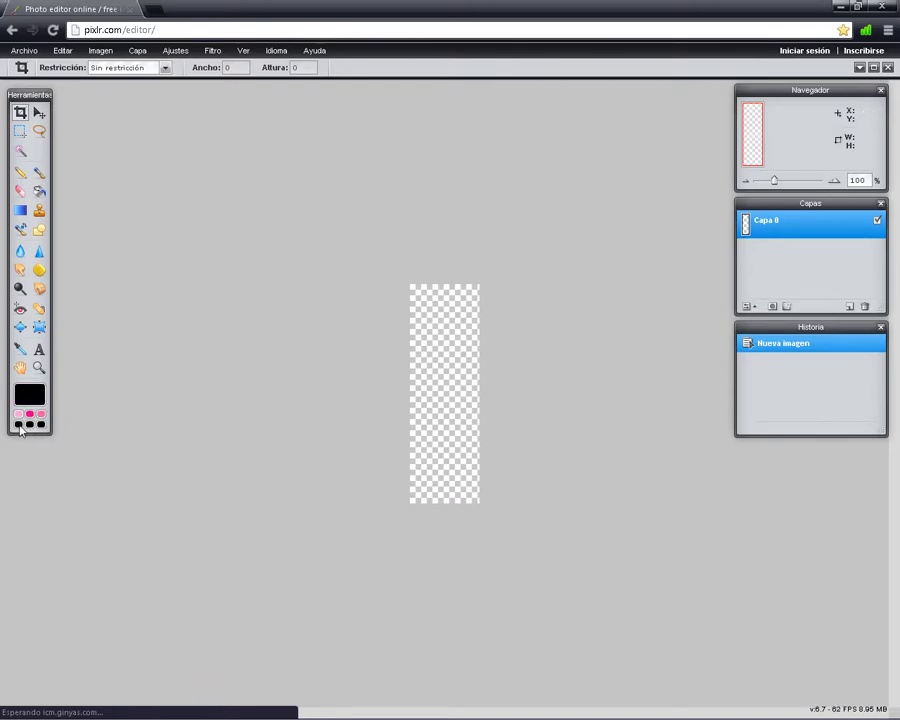
{"action": "left_click", "coordinate": [27, 397]}
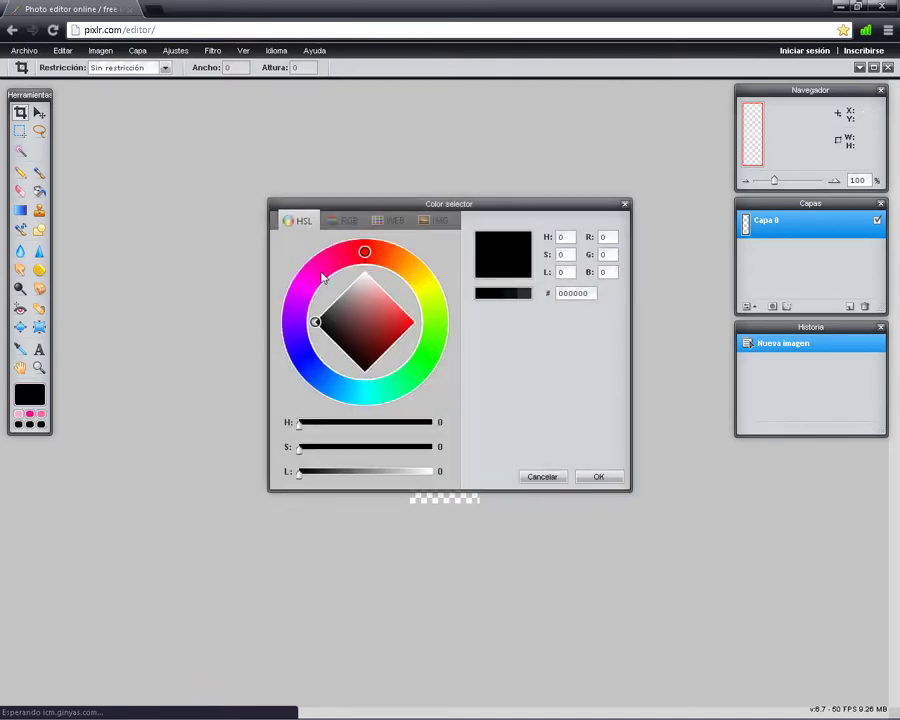
{"action": "left_click", "coordinate": [42, 412]}
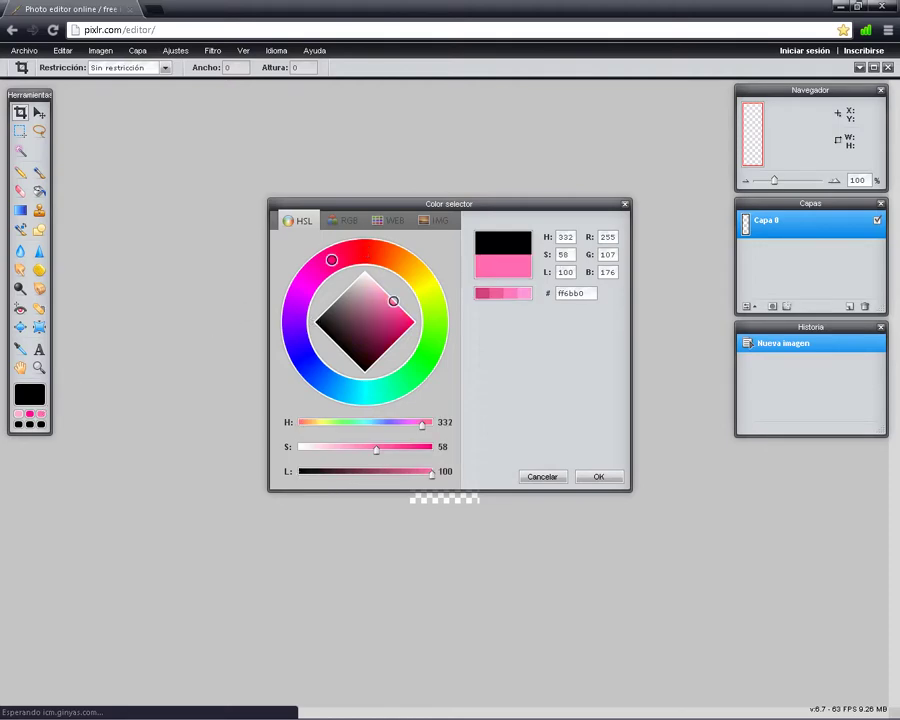
{"action": "left_click_drag", "start_coordinate": [394, 303], "coordinate": [401, 310]}
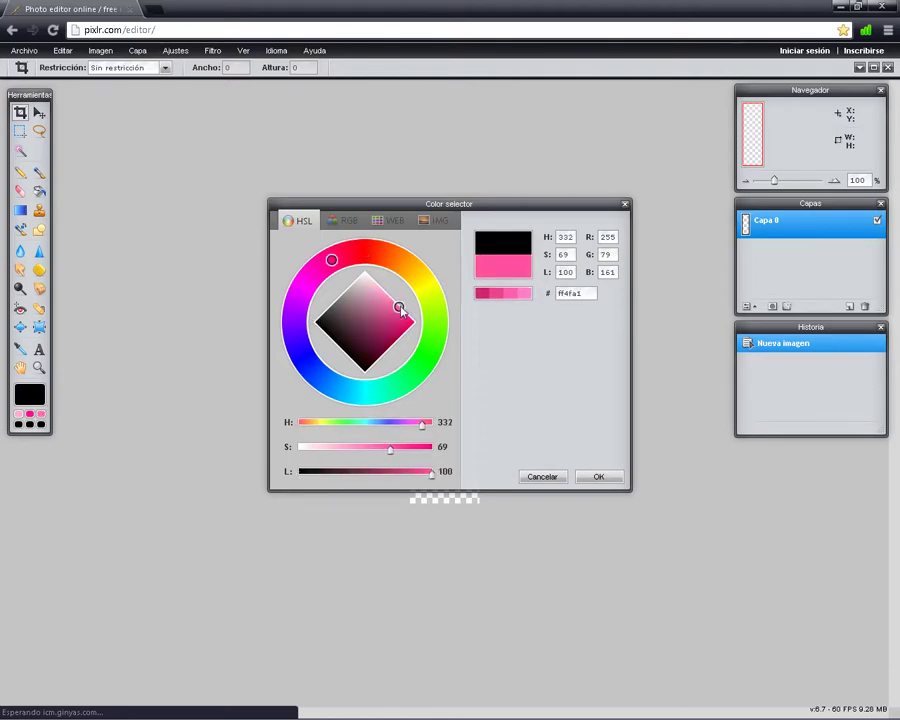
{"action": "left_click", "coordinate": [600, 477]}
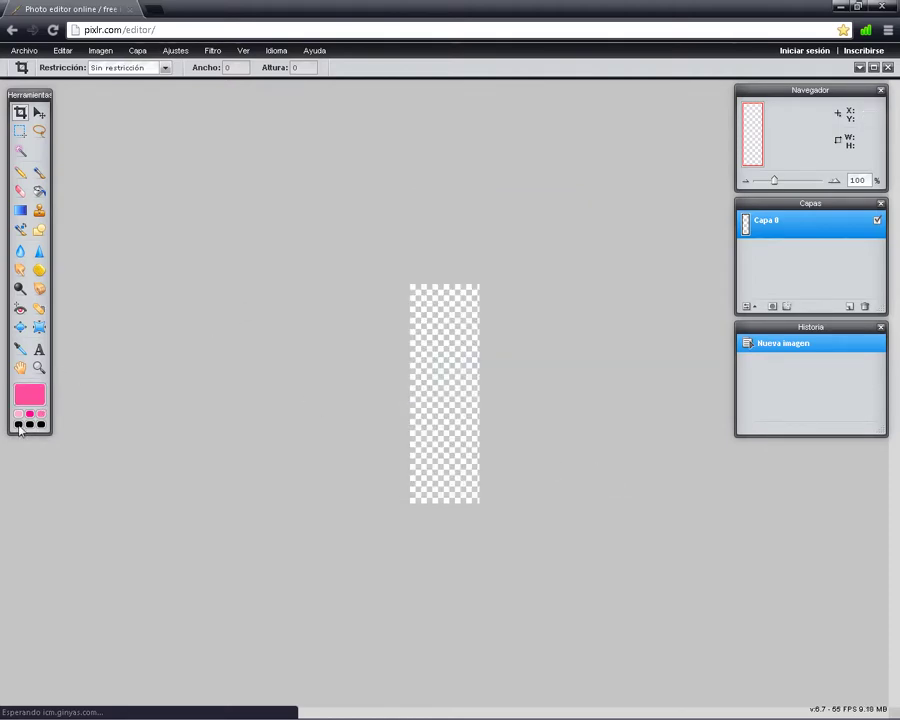
Activate the Brush tool with a black swatch and add the Dirt set from the Artistic category to the brush collection
{"action": "left_click", "coordinate": [18, 425]}
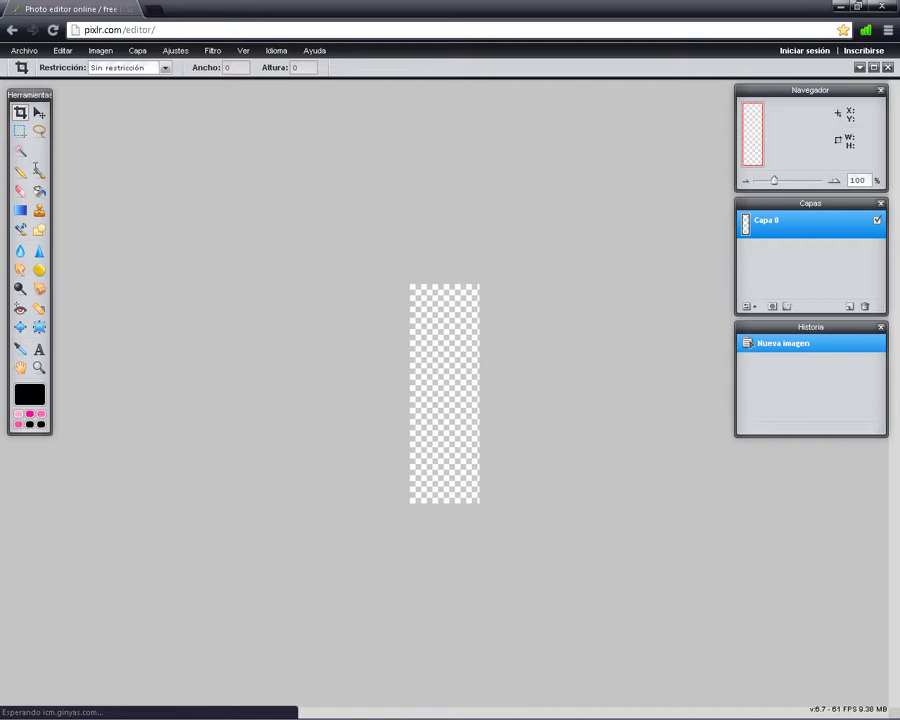
{"action": "left_click", "coordinate": [38, 172]}
{"action": "left_click", "coordinate": [92, 68]}
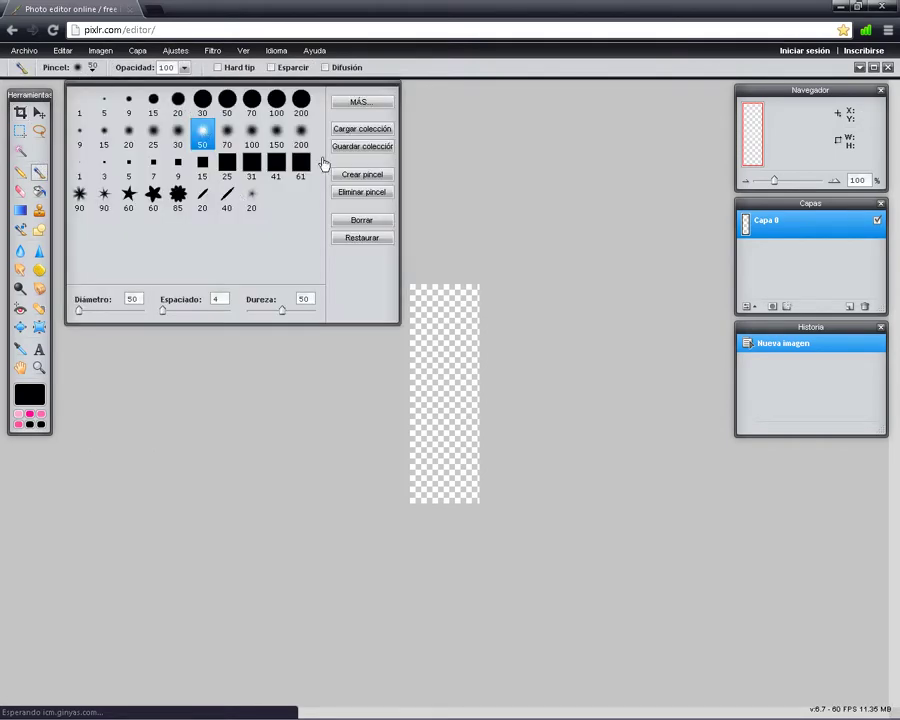
{"action": "left_click", "coordinate": [364, 103]}
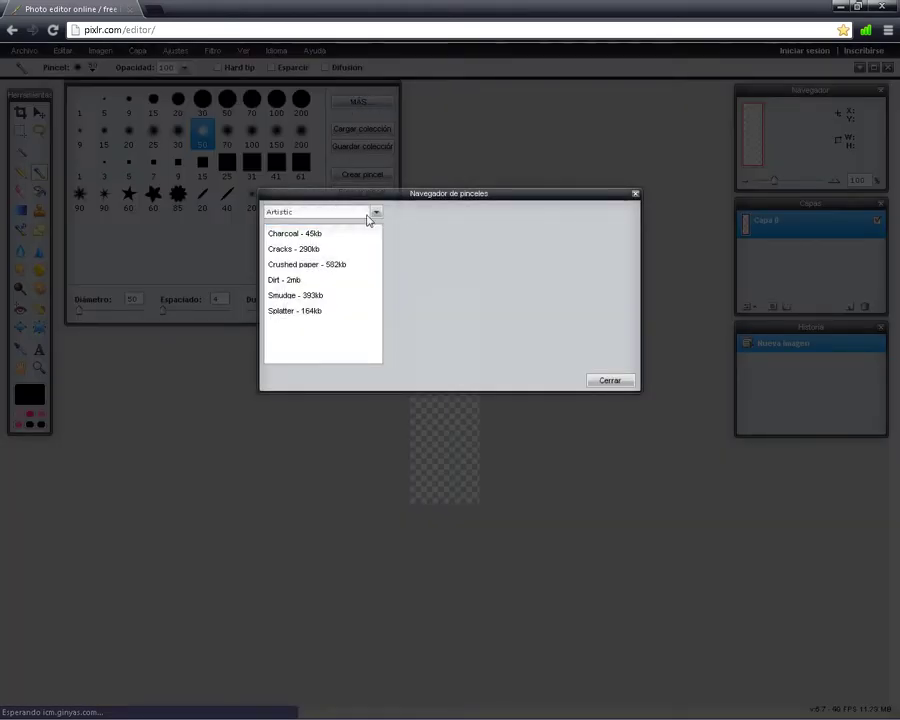
{"action": "left_click", "coordinate": [321, 286]}
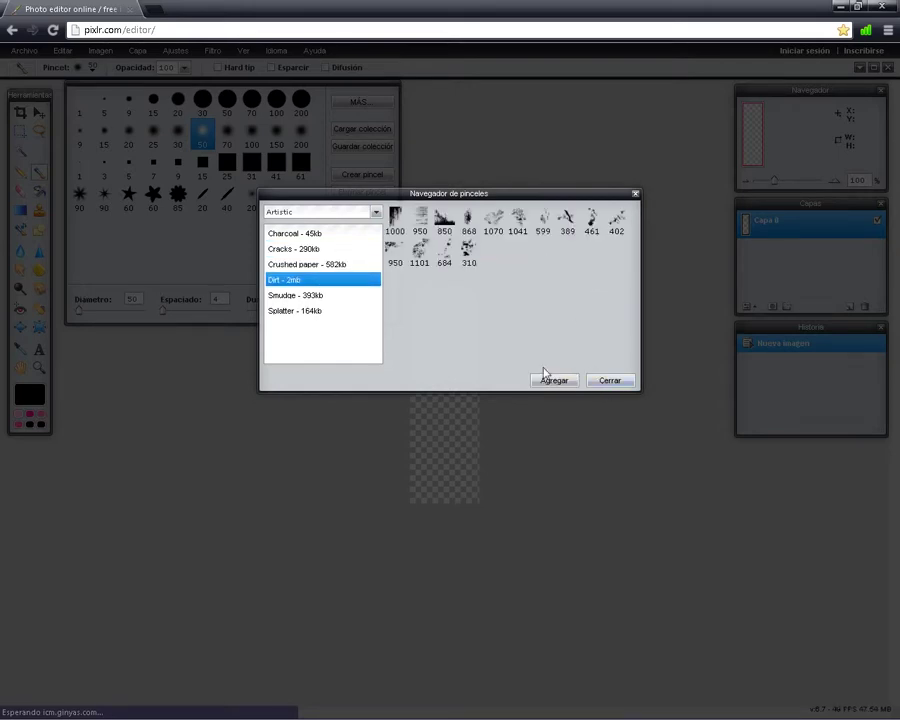
{"action": "left_click", "coordinate": [552, 381]}
Add the Flowers brush set from the Nature category to the brush collection
{"action": "left_click", "coordinate": [370, 104]}
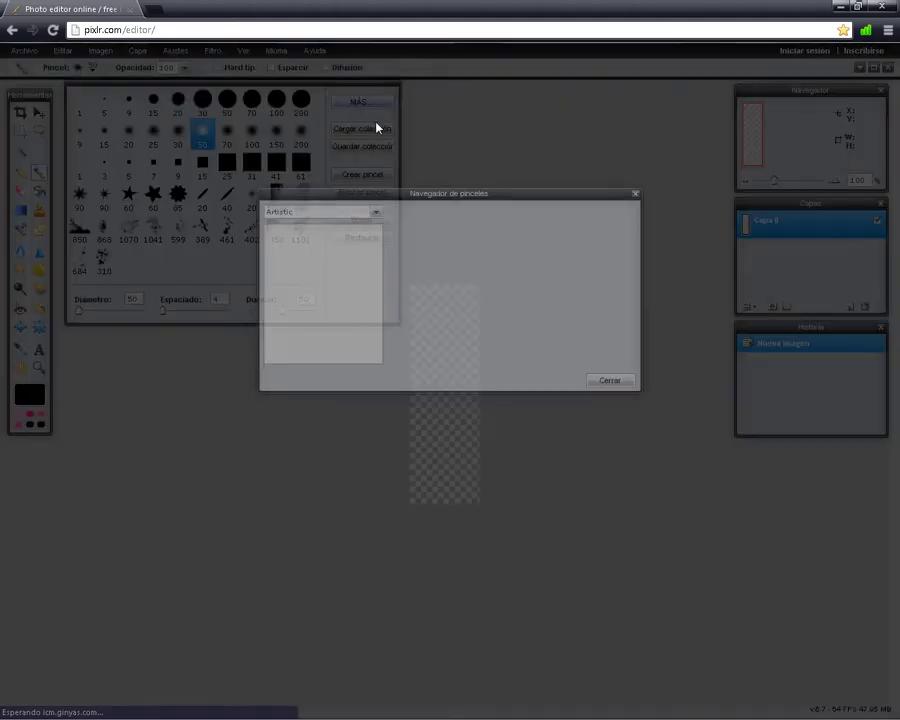
{"action": "left_click", "coordinate": [376, 212]}
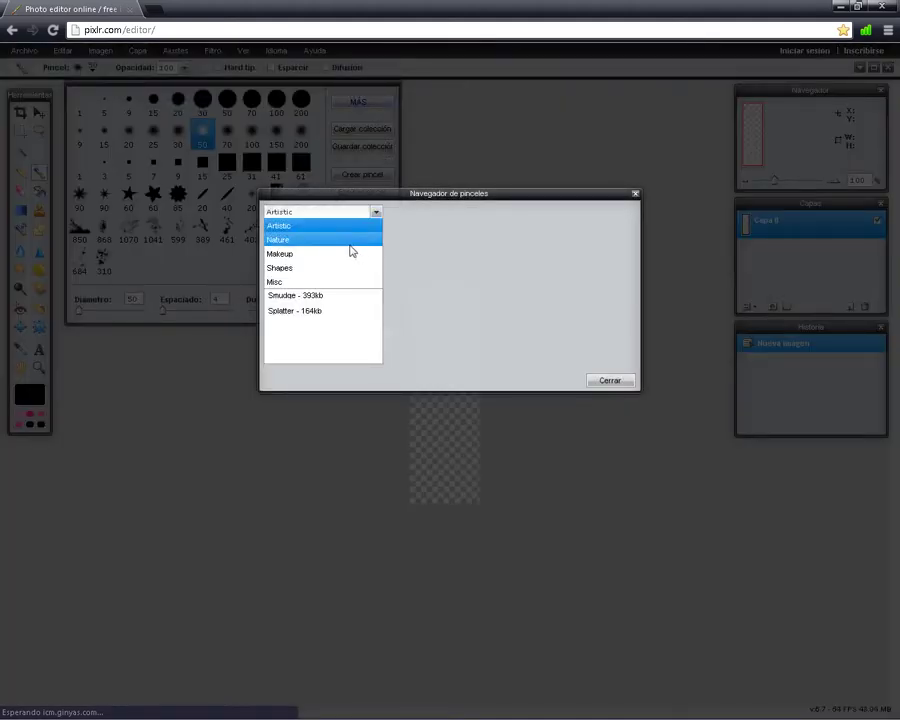
{"action": "left_click", "coordinate": [343, 240]}
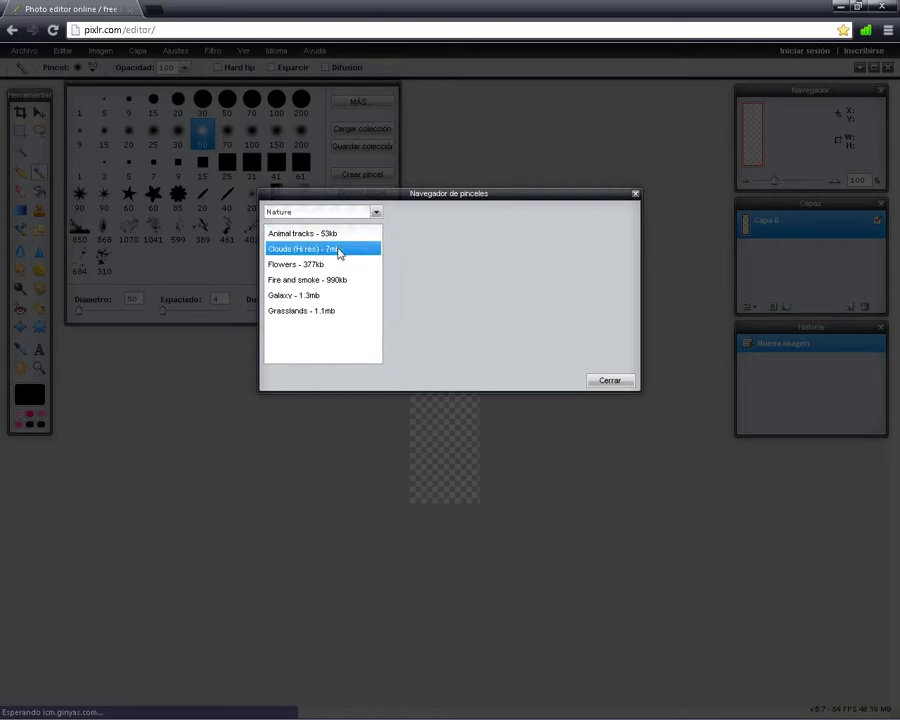
{"action": "left_click", "coordinate": [326, 266]}
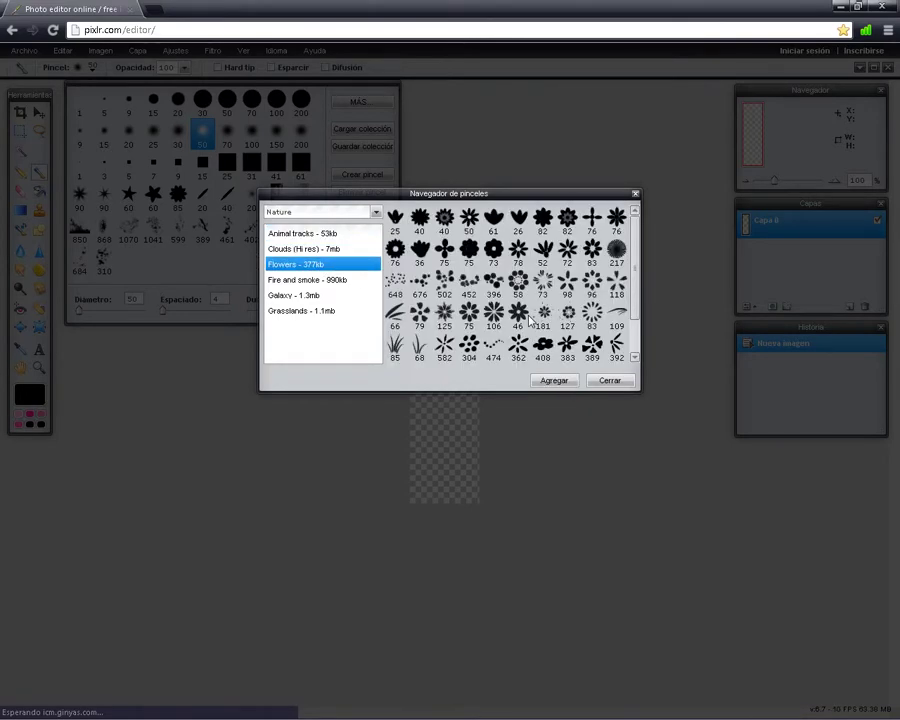
{"action": "left_click", "coordinate": [568, 380]}
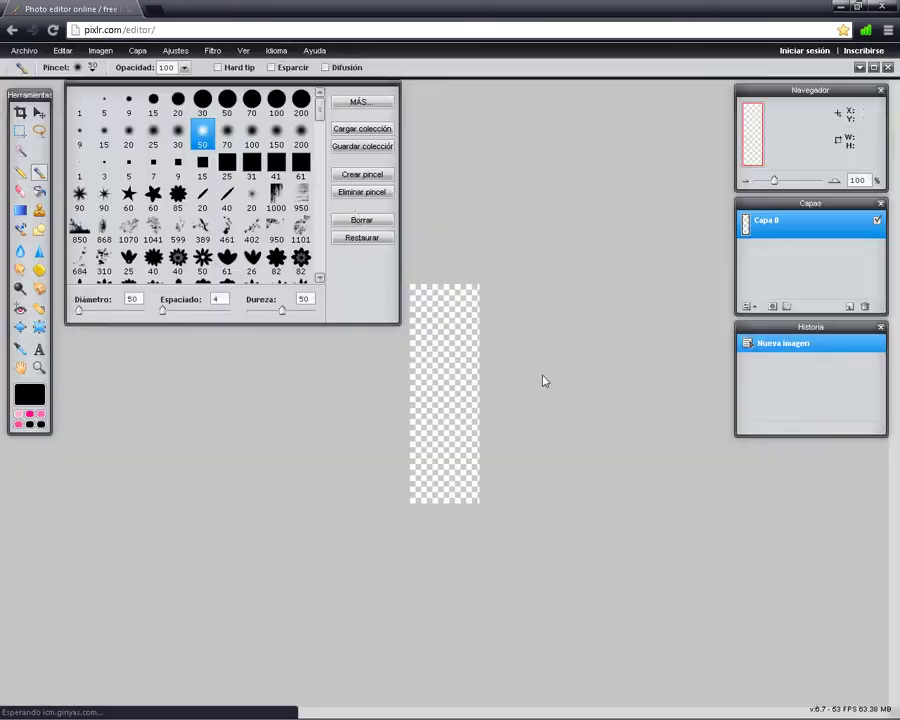
Add the Splatter brush set from the Artistic category to the brush collection
{"action": "left_click", "coordinate": [366, 103]}
{"action": "left_click", "coordinate": [305, 312]}
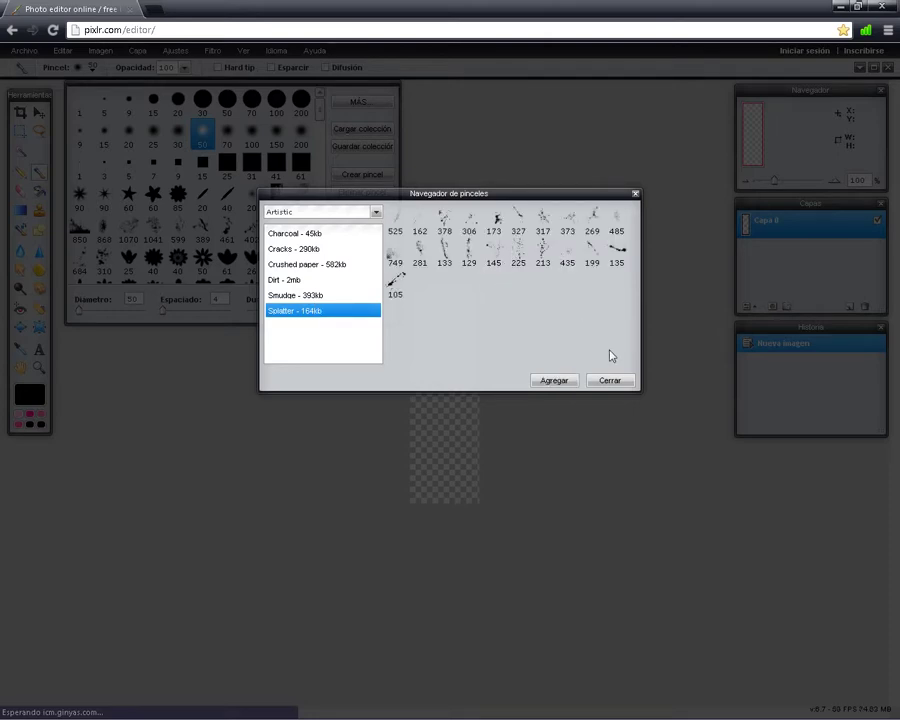
{"action": "left_click", "coordinate": [552, 381]}
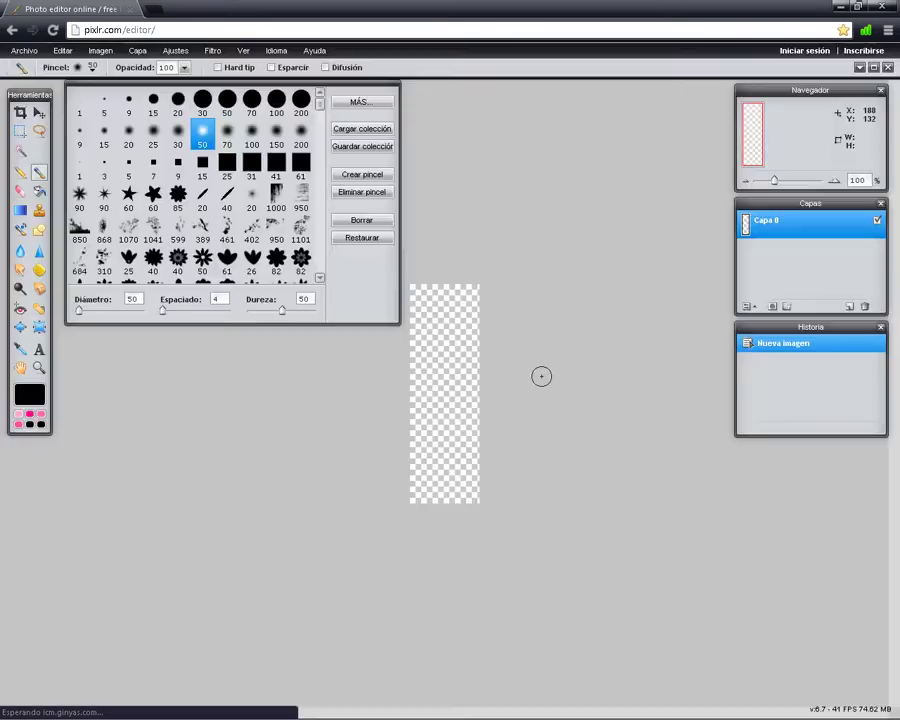
{"action": "scroll", "coordinate": [322, 140], "scroll_direction": "down", "scroll_amount": 3}
{"action": "mouse_move", "coordinate": [324, 143]}
{"action": "left_mouse_down"}
{"action": "mouse_move", "coordinate": [327, 273]}
{"action": "mouse_move", "coordinate": [333, 172]}
{"action": "mouse_move", "coordinate": [357, 100]}
{"action": "mouse_move", "coordinate": [368, 126]}
{"action": "left_mouse_up"}
Add the Peace and love brush set from the Shapes category to the brush collection
{"action": "left_click", "coordinate": [371, 106]}
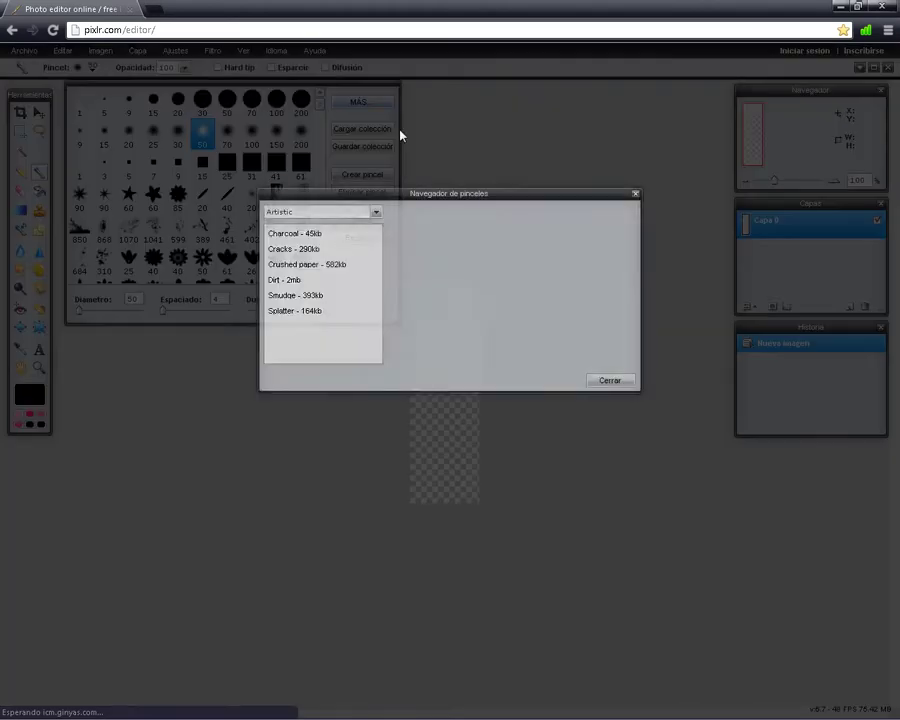
{"action": "left_click", "coordinate": [376, 212]}
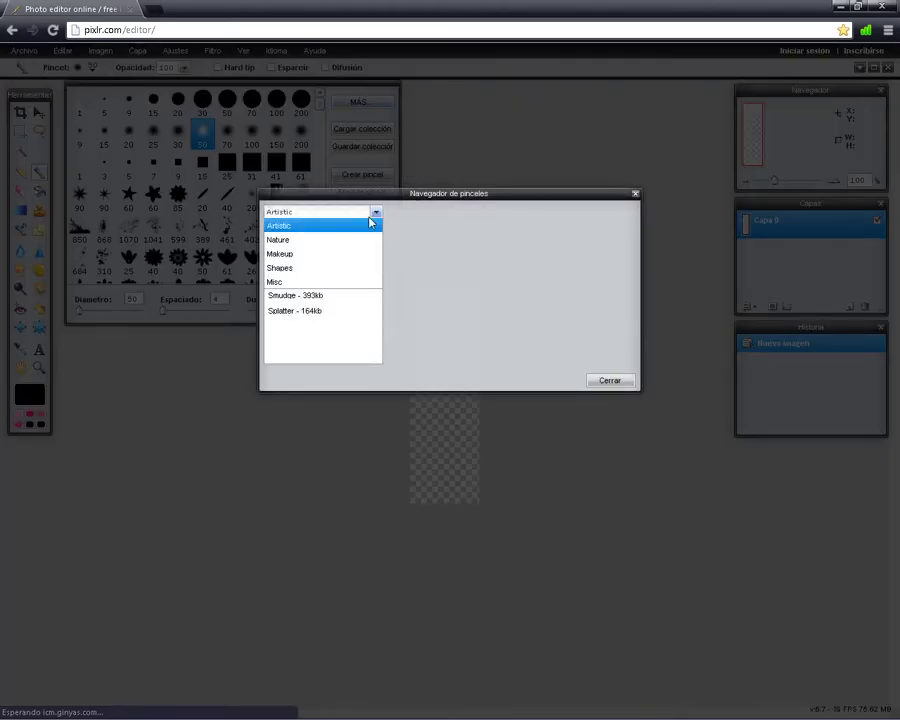
{"action": "left_click", "coordinate": [338, 268]}
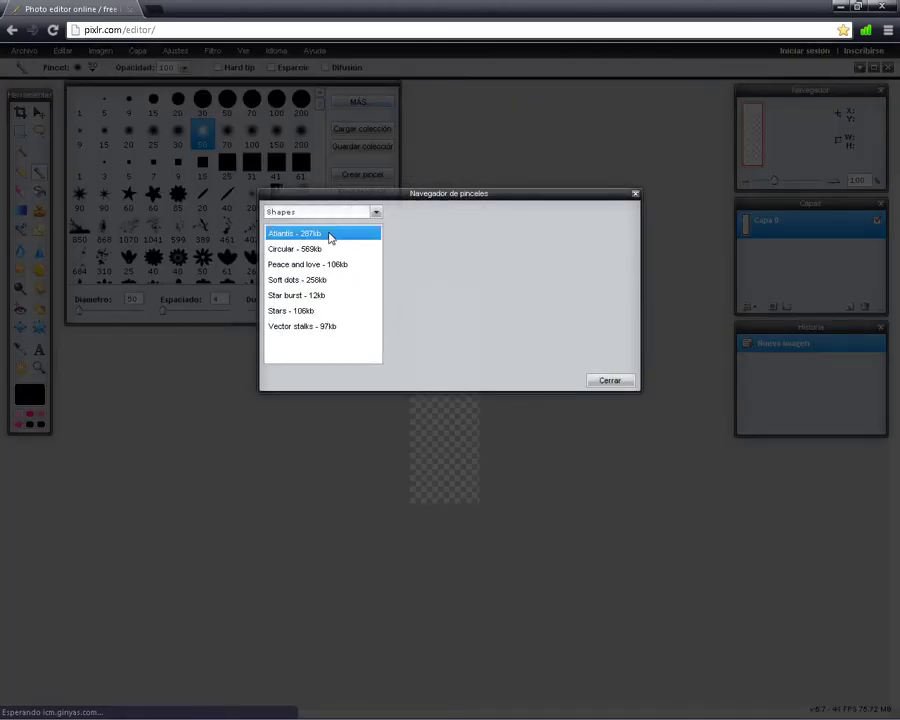
{"action": "left_click", "coordinate": [330, 235]}
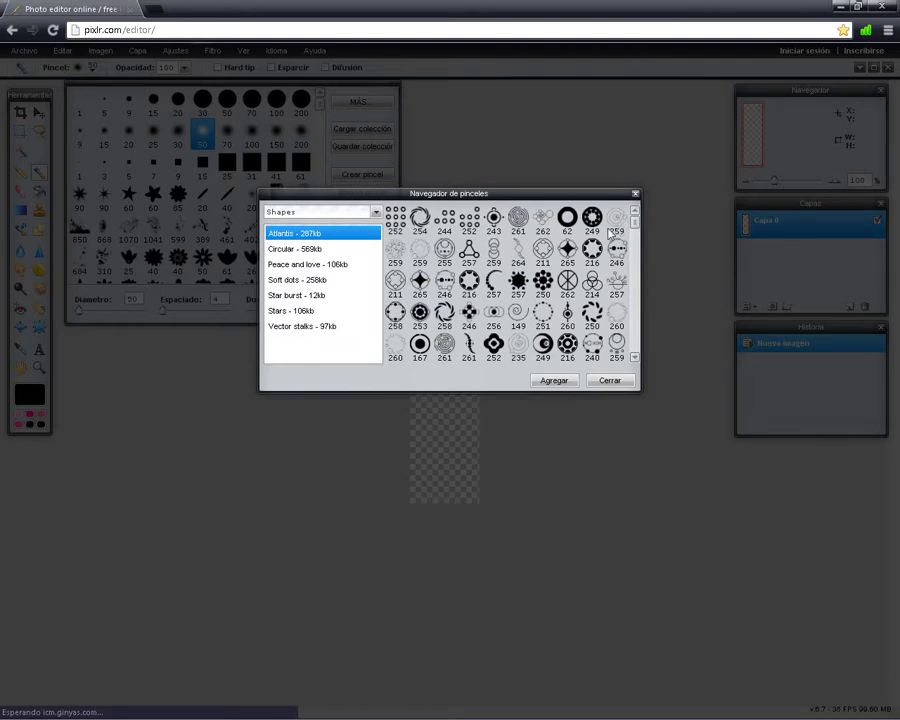
{"action": "left_click_drag", "start_coordinate": [633, 222], "coordinate": [634, 372]}
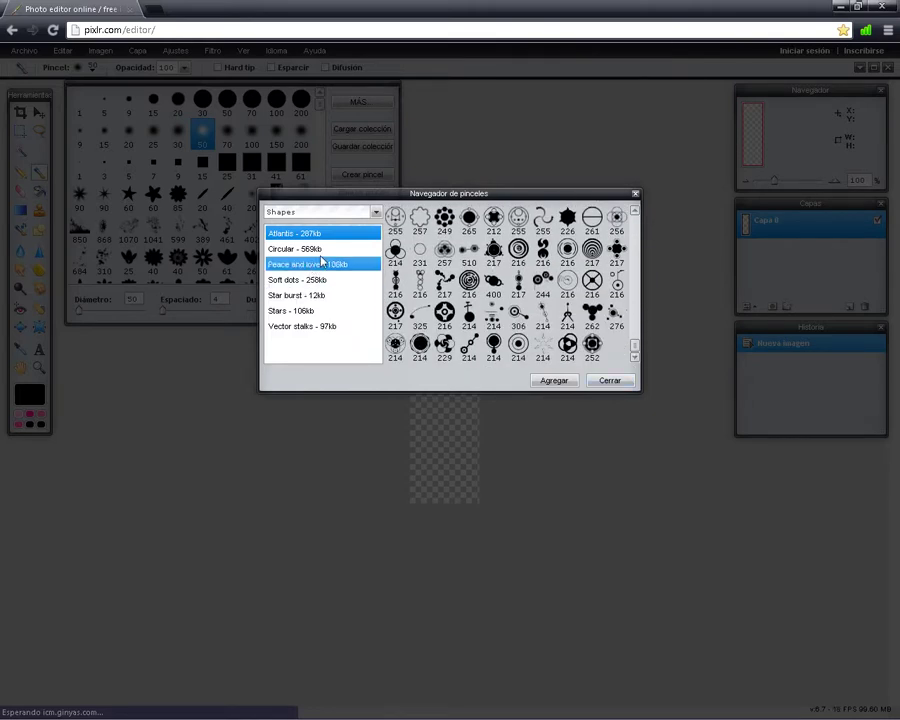
{"action": "left_click", "coordinate": [356, 268]}
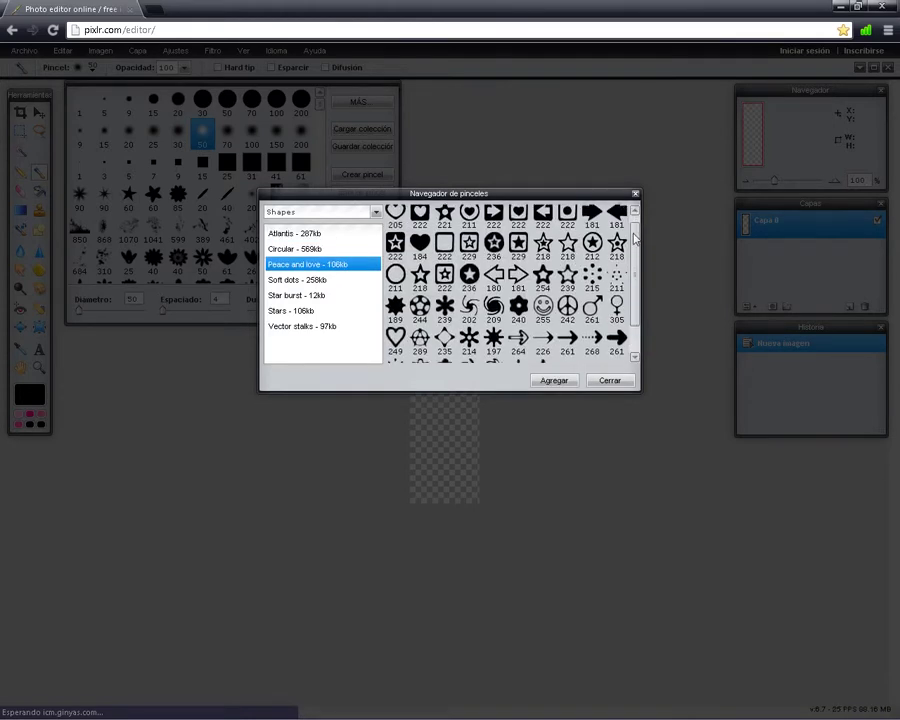
{"action": "mouse_move", "coordinate": [636, 228]}
{"action": "left_mouse_down"}
{"action": "mouse_move", "coordinate": [636, 270]}
{"action": "mouse_move", "coordinate": [631, 206]}
{"action": "left_mouse_up"}
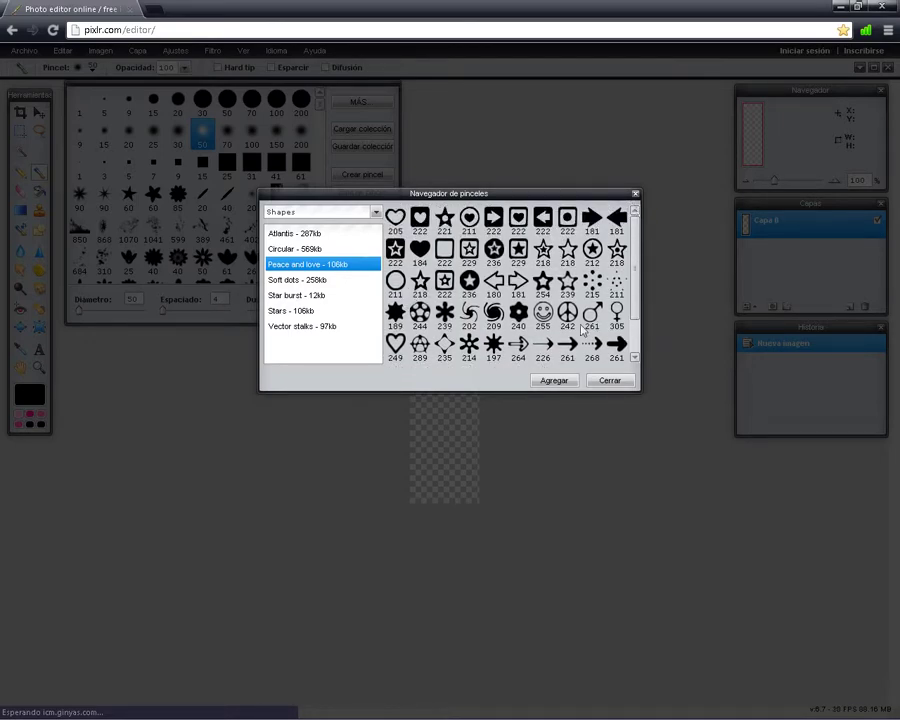
{"action": "left_click", "coordinate": [555, 381]}
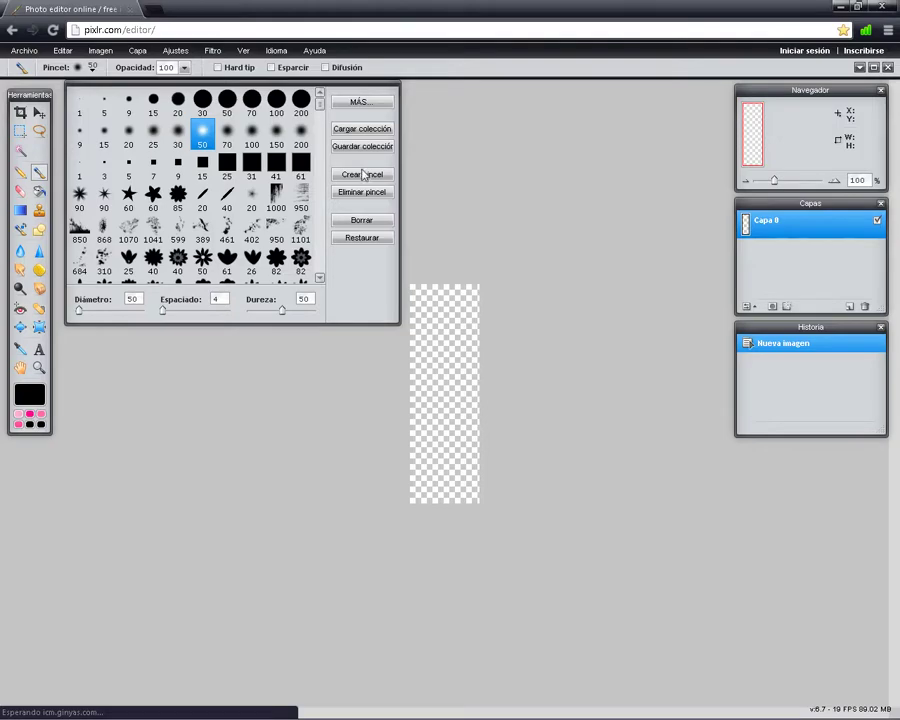
{"action": "mouse_move", "coordinate": [318, 108]}
{"action": "left_mouse_down"}
{"action": "mouse_move", "coordinate": [322, 276]}
{"action": "mouse_move", "coordinate": [321, 185]}
{"action": "mouse_move", "coordinate": [340, 88]}
{"action": "left_mouse_up"}
{"action": "left_click", "coordinate": [90, 397]}
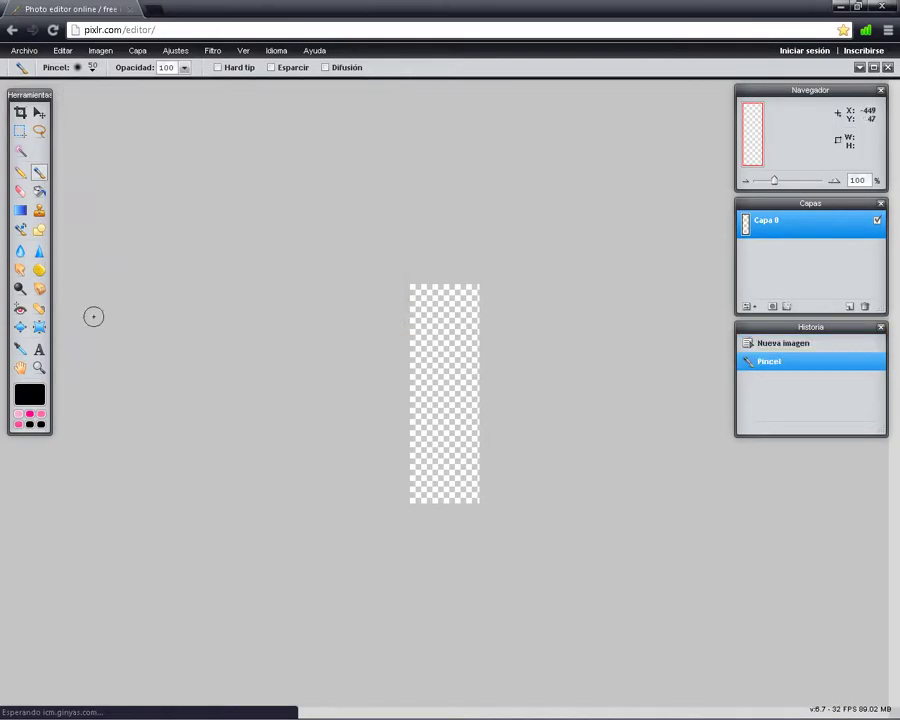
Fill the whole transparent canvas with the light pink of the first colour swatch using the Paint Bucket
{"action": "left_click", "coordinate": [40, 191]}
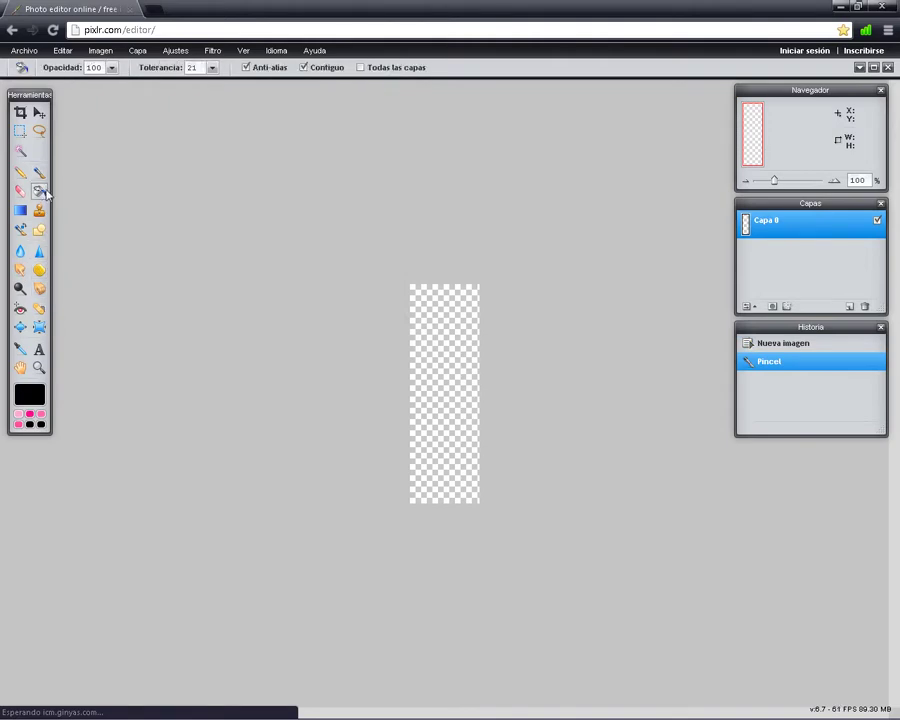
{"action": "left_click", "coordinate": [18, 421]}
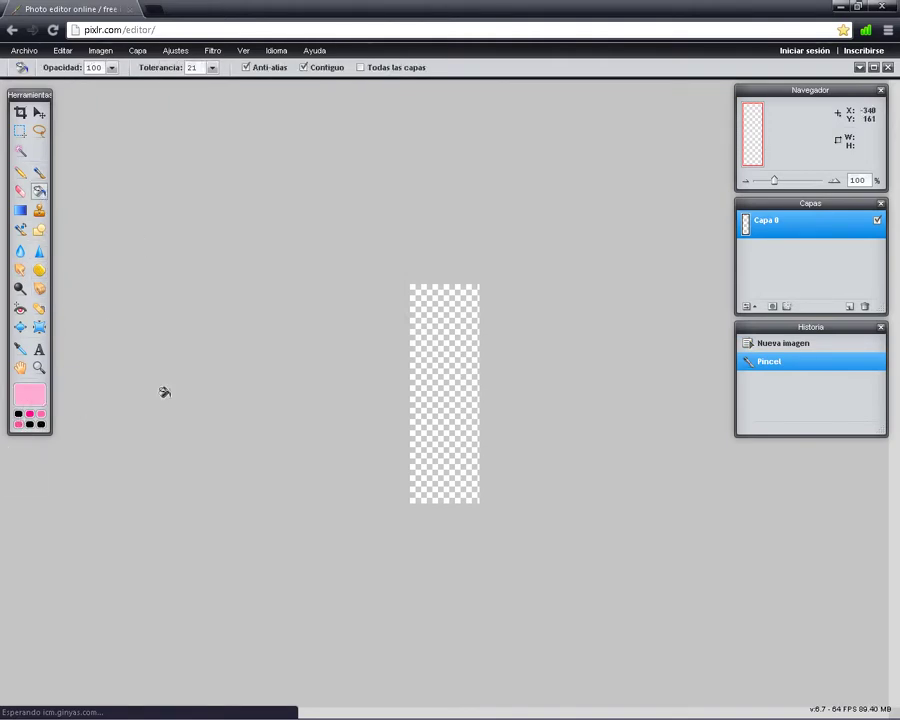
{"action": "left_click", "coordinate": [440, 344]}
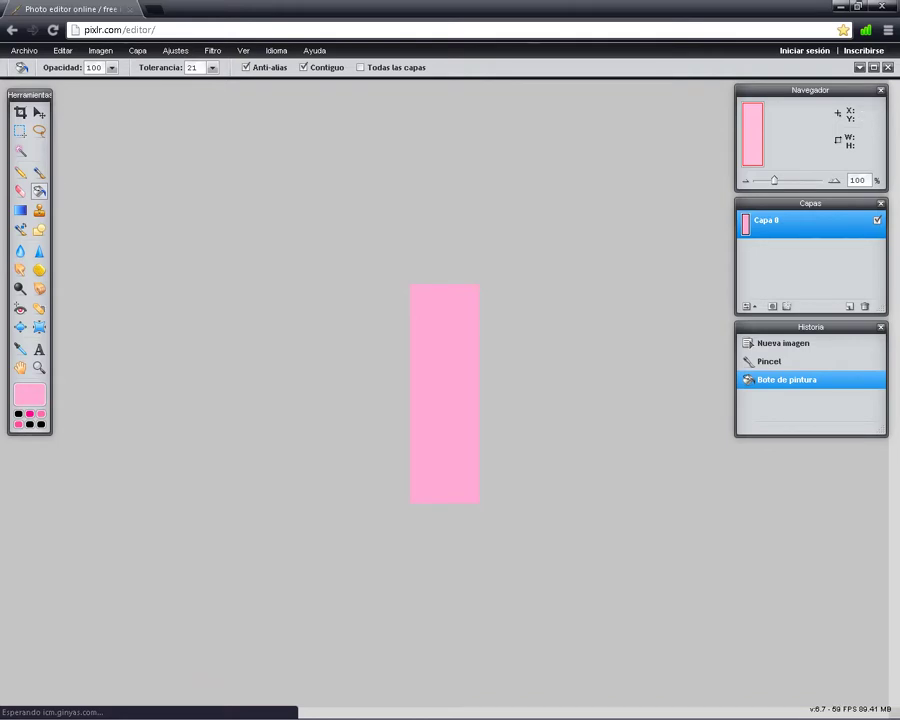
Shade the lower half of the banner with the soft 200 px brush, using medium pink and a deeper pink at the bottom
{"action": "left_click", "coordinate": [112, 67]}
{"action": "left_click", "coordinate": [39, 172]}
{"action": "left_click", "coordinate": [91, 67]}
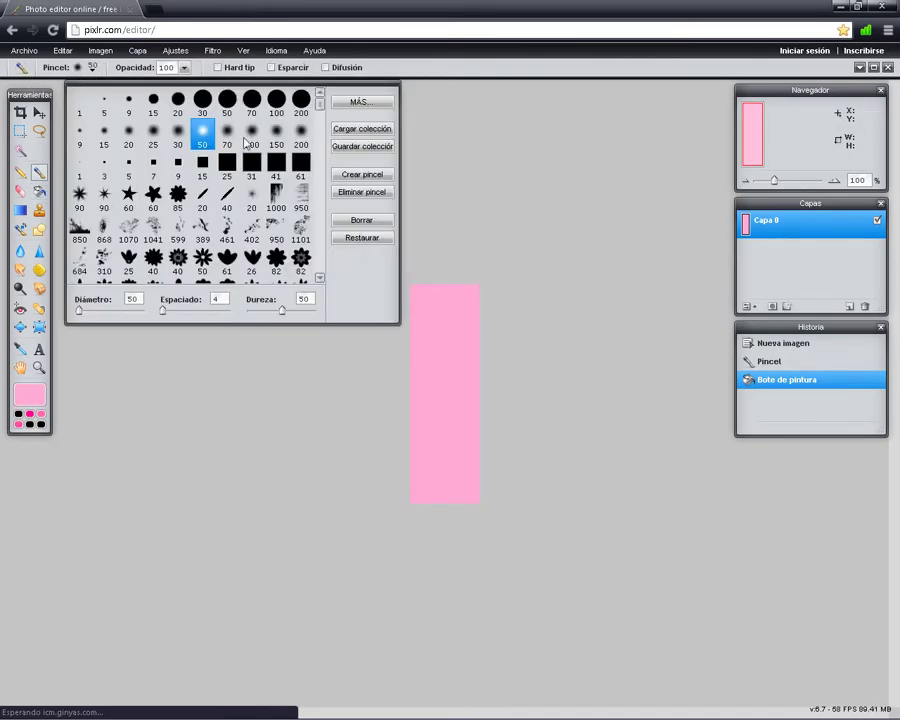
{"action": "left_click", "coordinate": [301, 133]}
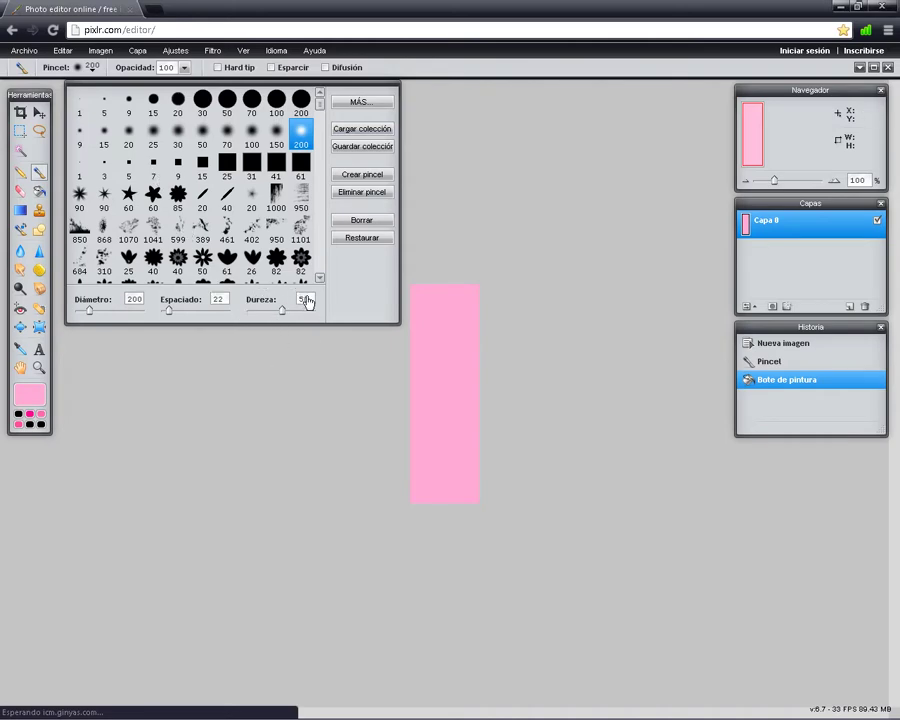
{"action": "left_click", "coordinate": [460, 332]}
{"action": "left_click", "coordinate": [390, 381]}
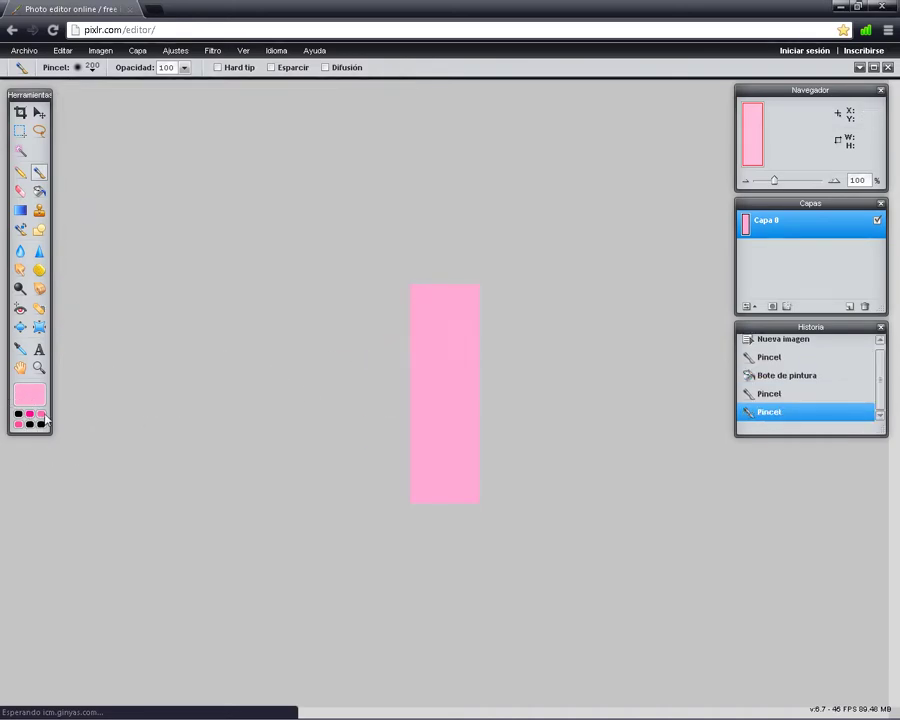
{"action": "left_click", "coordinate": [41, 414]}
{"action": "left_click", "coordinate": [436, 416]}
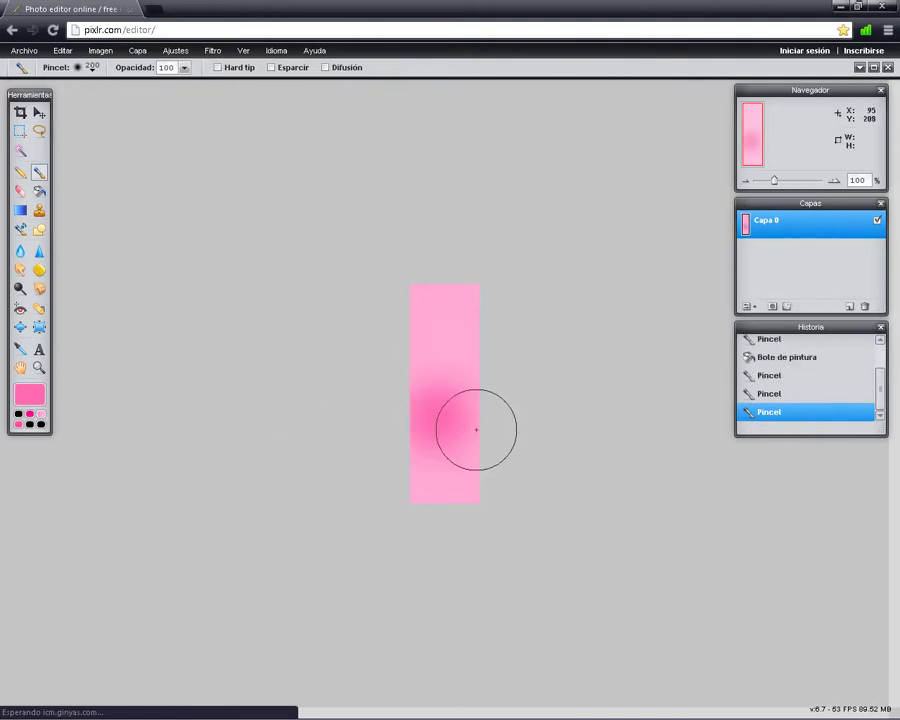
{"action": "left_click", "coordinate": [465, 442]}
{"action": "mouse_move", "coordinate": [465, 442]}
{"action": "left_mouse_down"}
{"action": "mouse_move", "coordinate": [460, 478]}
{"action": "mouse_move", "coordinate": [422, 464]}
{"action": "mouse_move", "coordinate": [416, 478]}
{"action": "left_mouse_up"}
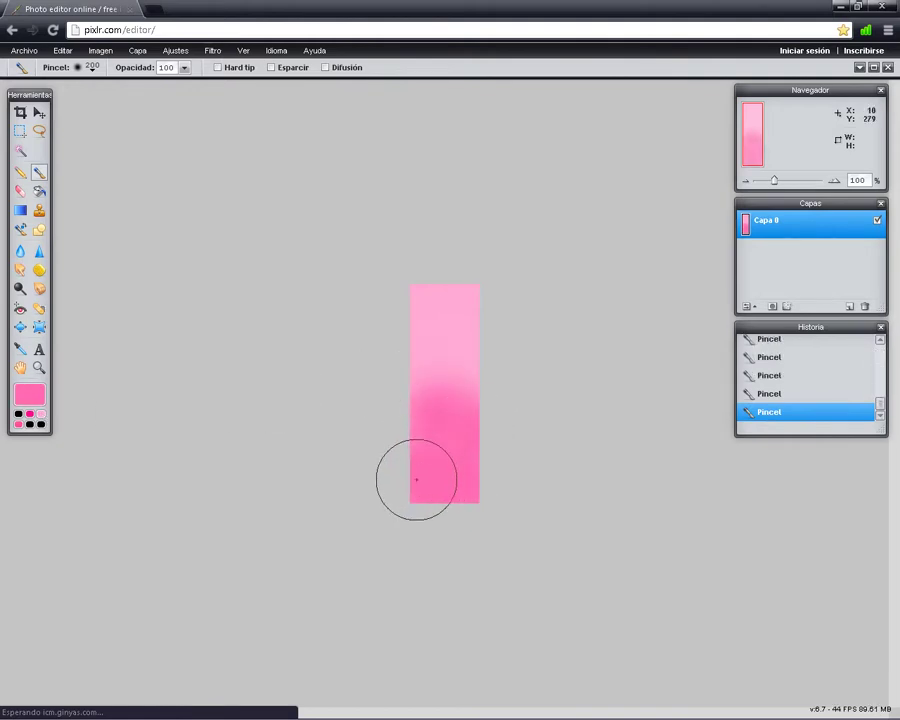
{"action": "mouse_move", "coordinate": [3, 710]}
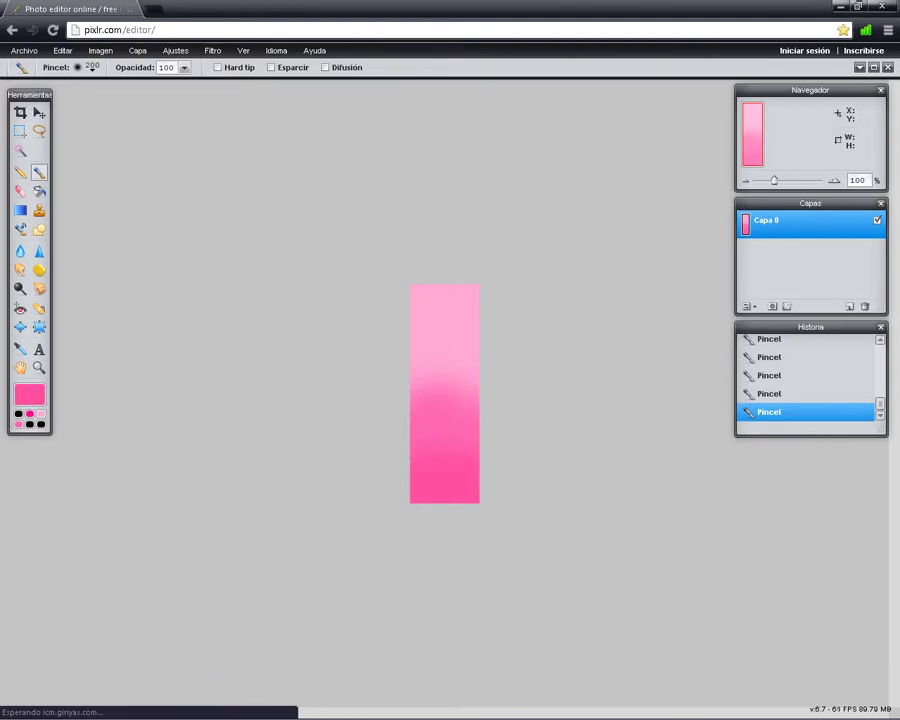
Set the main colour to the hot pink swatch and choose the 82 px eight-petal flower brush with the lighter centre
{"action": "left_click", "coordinate": [23, 421]}
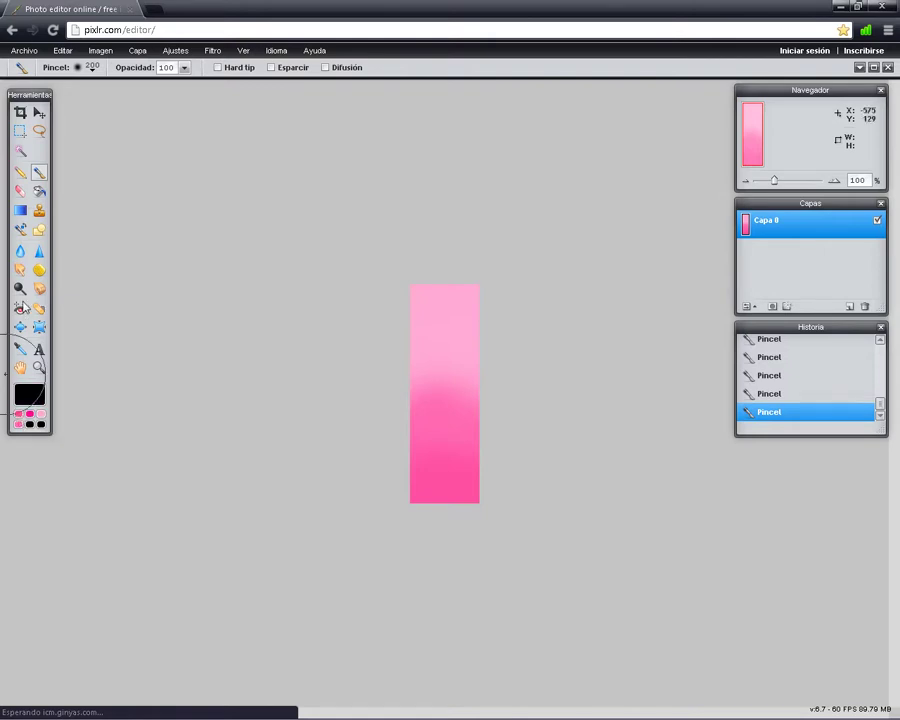
{"action": "left_click", "coordinate": [30, 415]}
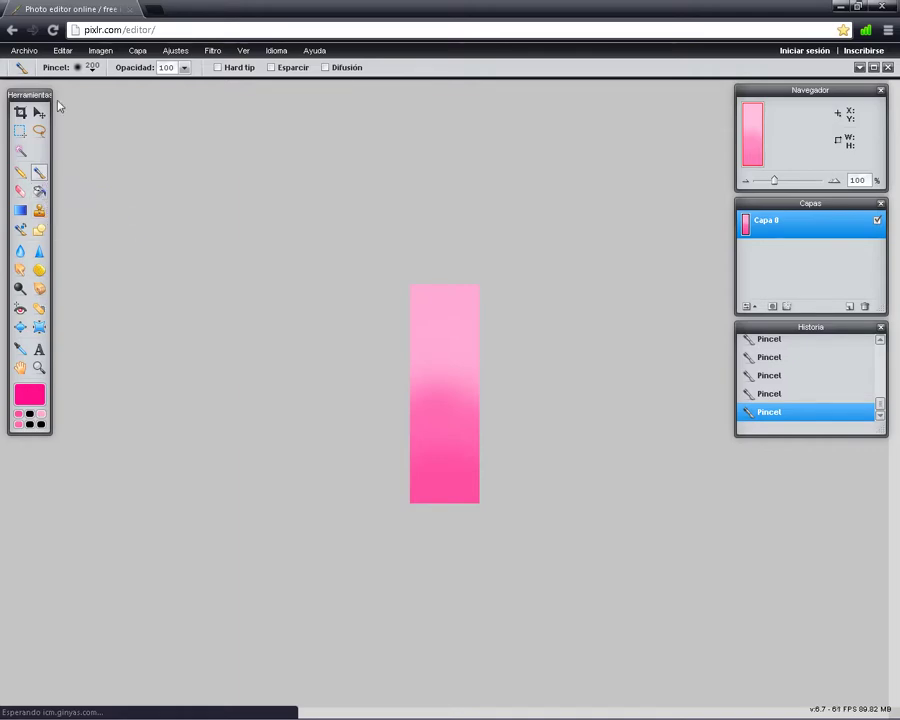
{"action": "left_click", "coordinate": [96, 70]}
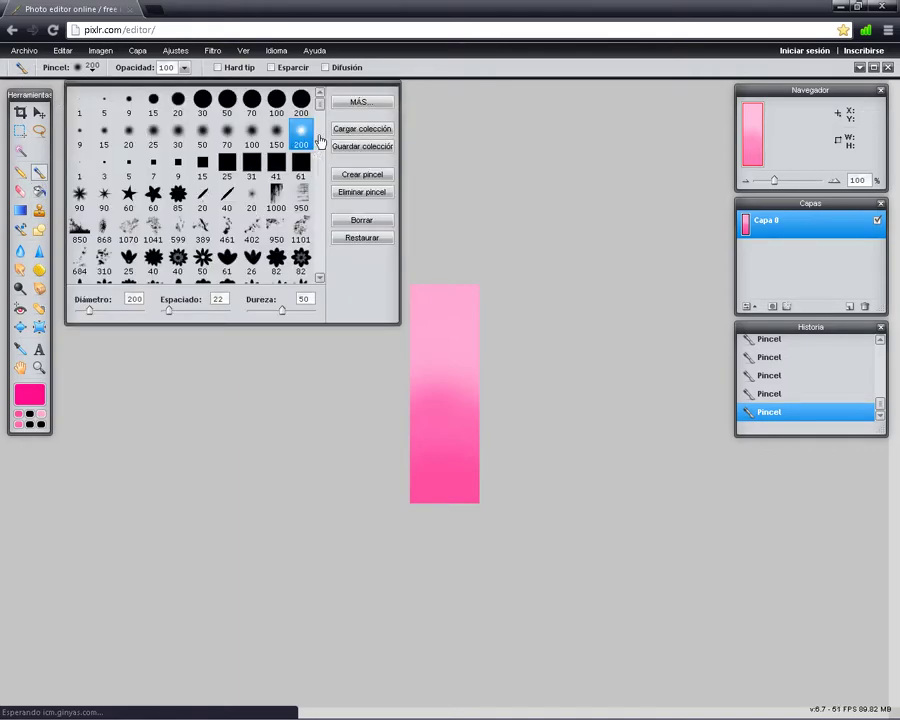
{"action": "scroll", "coordinate": [319, 112], "scroll_direction": "down", "scroll_amount": 3}
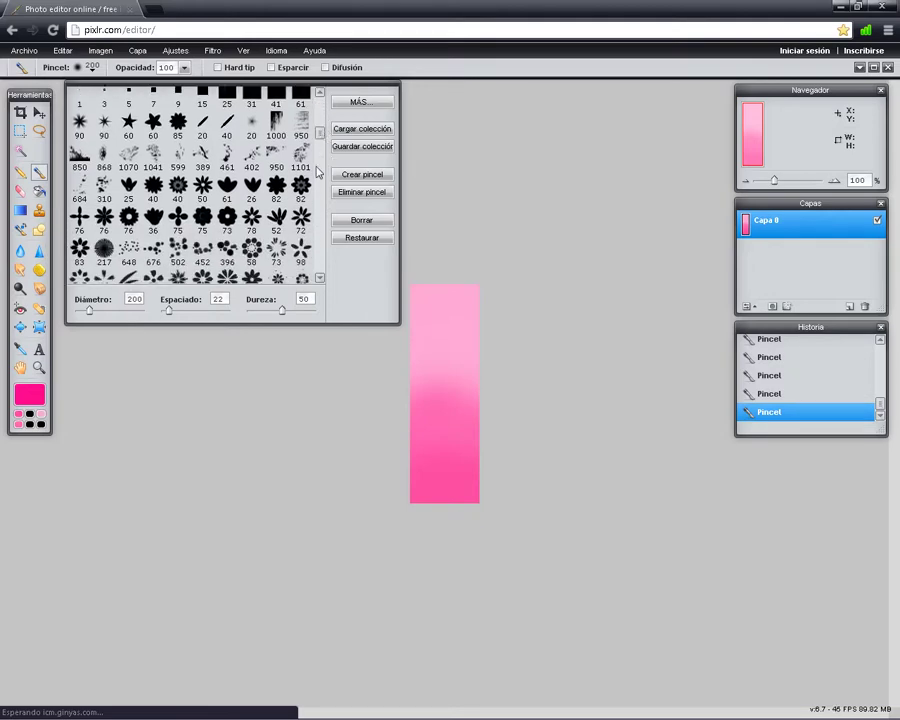
{"action": "left_click", "coordinate": [300, 187]}
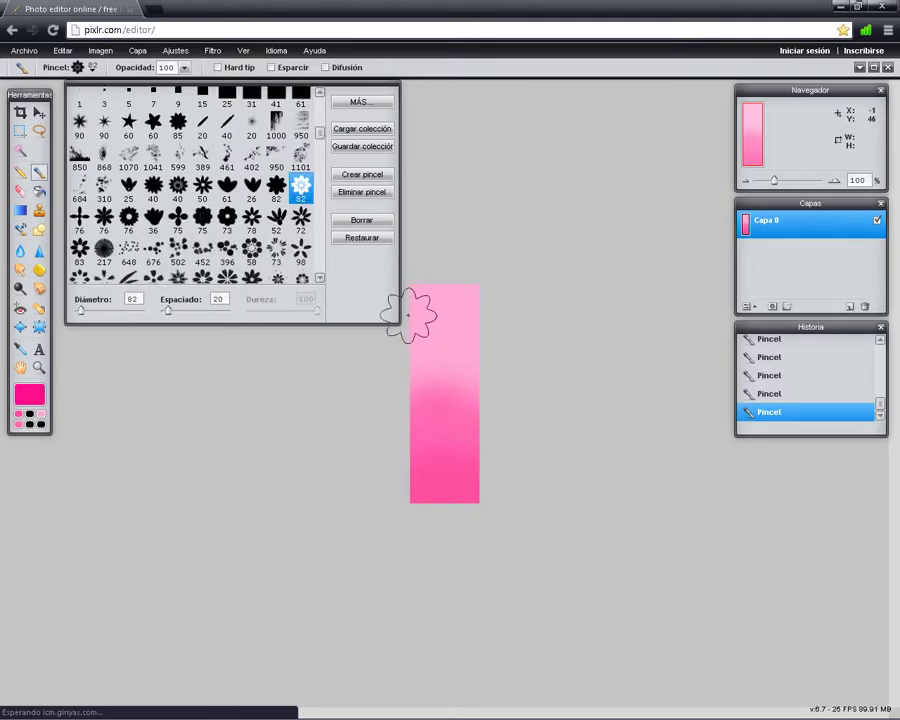
Try hot pink flower stamps on the banner's right edge and in its two left corners, and undo all three
{"action": "left_click", "coordinate": [458, 385]}
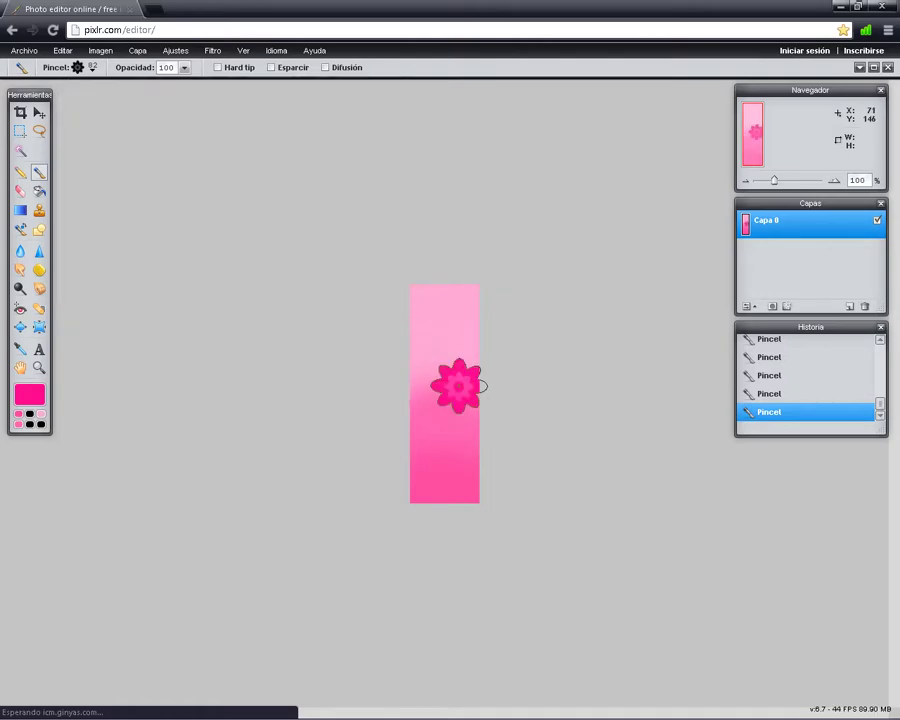
{"action": "left_click", "coordinate": [421, 300]}
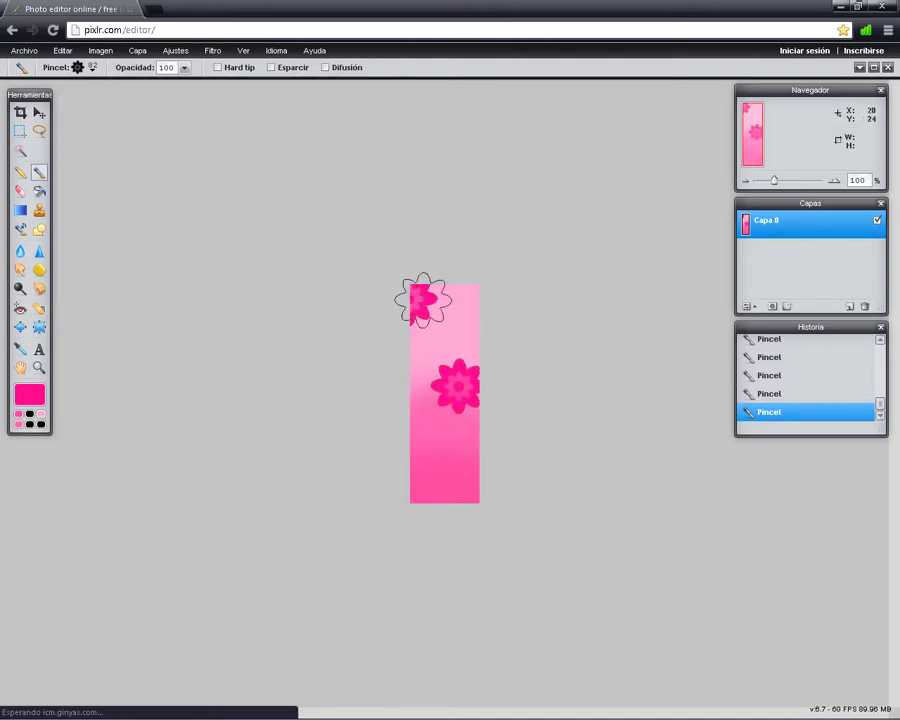
{"action": "left_click", "coordinate": [420, 480]}
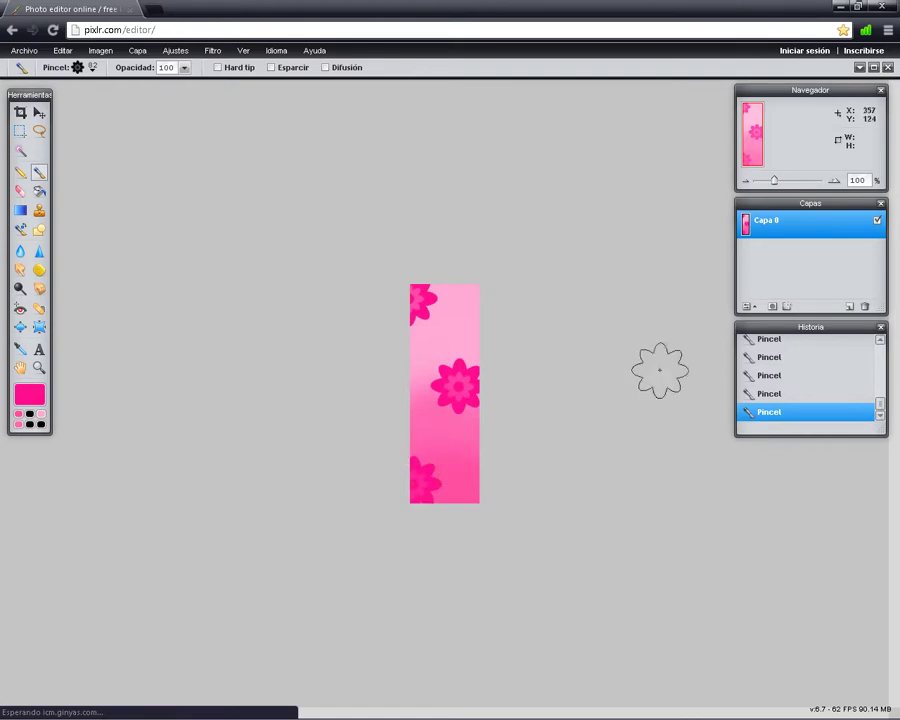
{"action": "key", "text": "ctrl+z"}
{"action": "key", "text": "ctrl+z"}
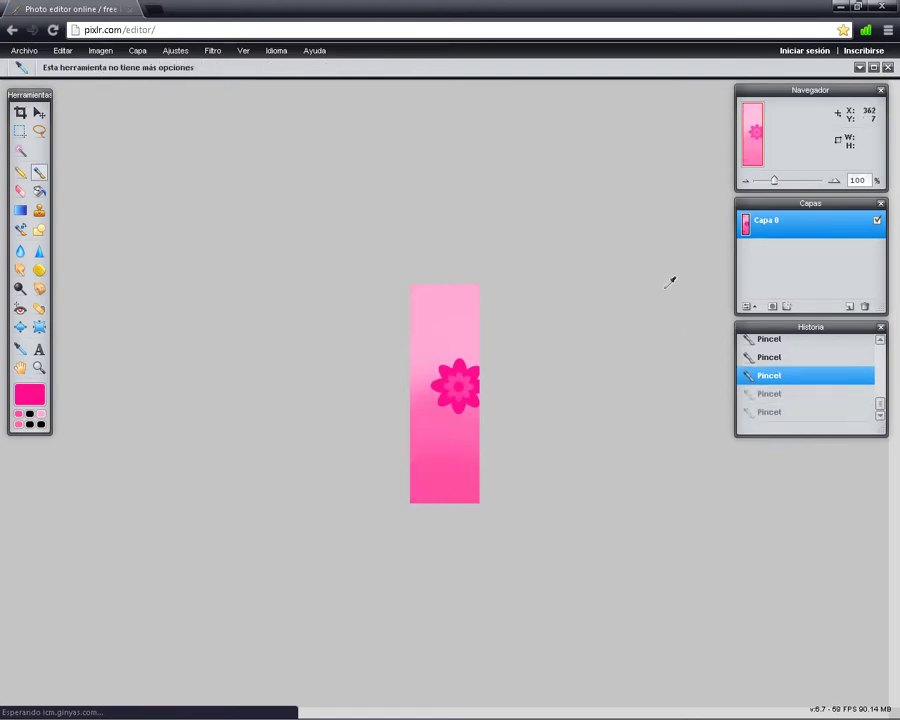
{"action": "key", "text": "ctrl+z"}
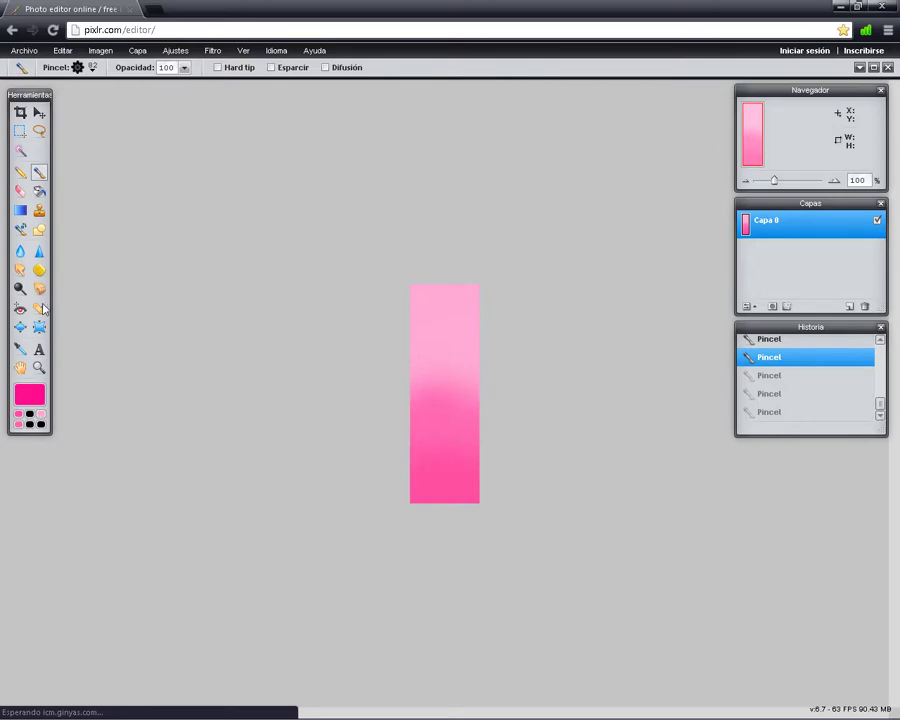
Set the main colour to a softer pink, #fa4da7, starting from a sampled hot pink
{"action": "left_click", "coordinate": [29, 415]}
{"action": "left_click", "coordinate": [30, 396]}
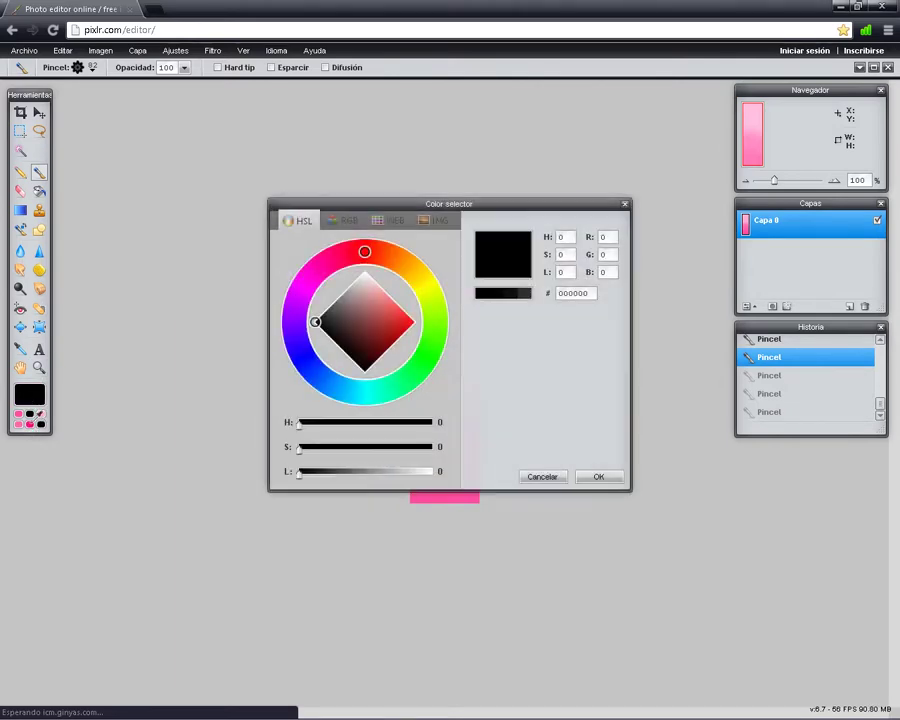
{"action": "left_click", "coordinate": [444, 496]}
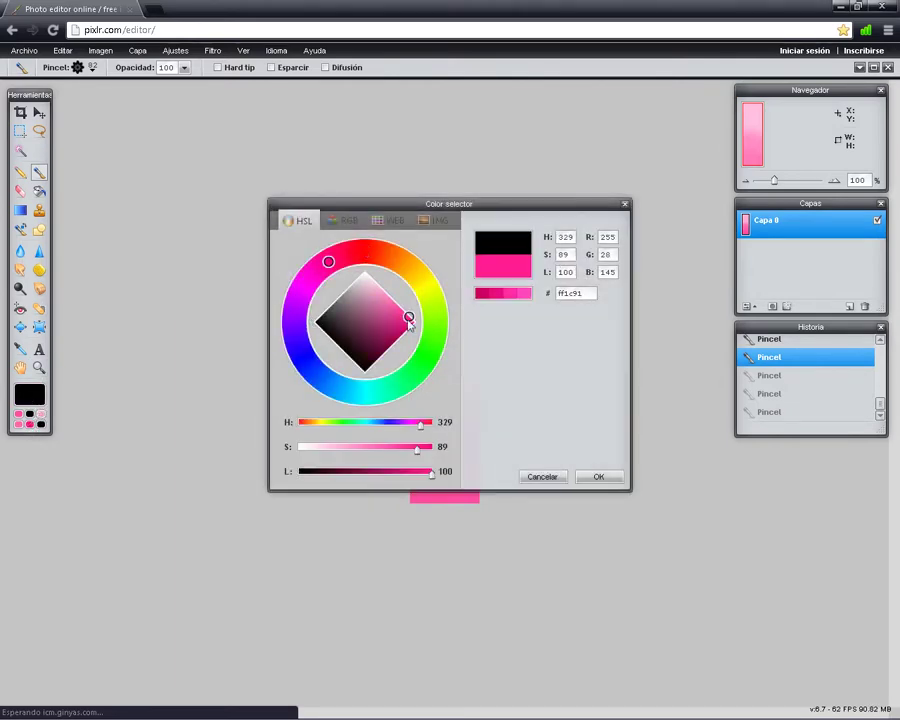
{"action": "left_click_drag", "start_coordinate": [409, 320], "coordinate": [398, 307]}
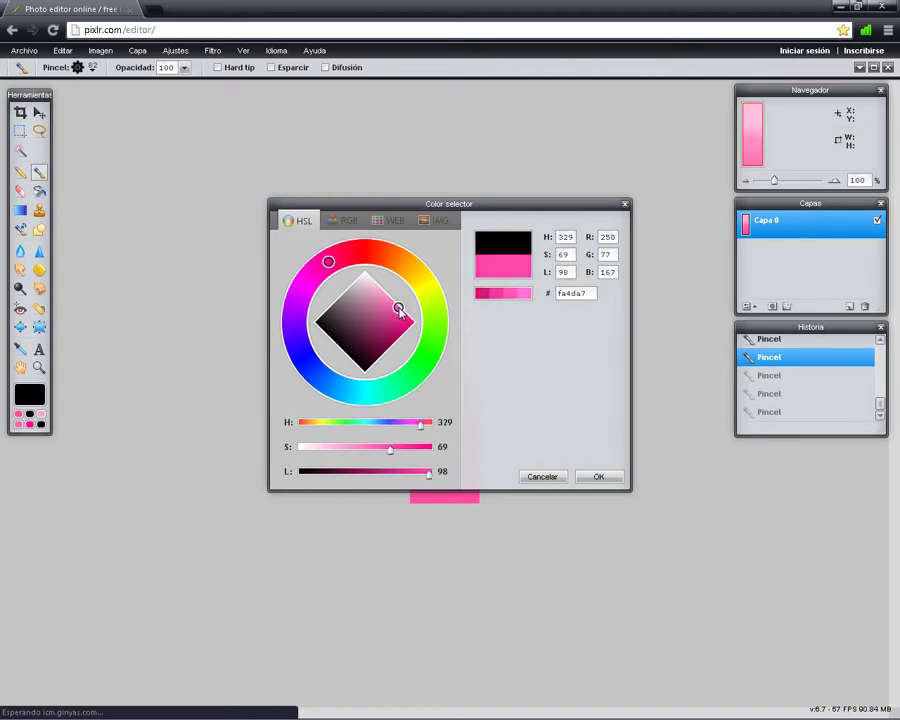
{"action": "left_click", "coordinate": [597, 477]}
Stamp flowers halfway down the banner's right edge and in its upper-left corner, undoing the extra stamp near the lower left
{"action": "left_click_drag", "start_coordinate": [462, 382], "coordinate": [471, 383]}
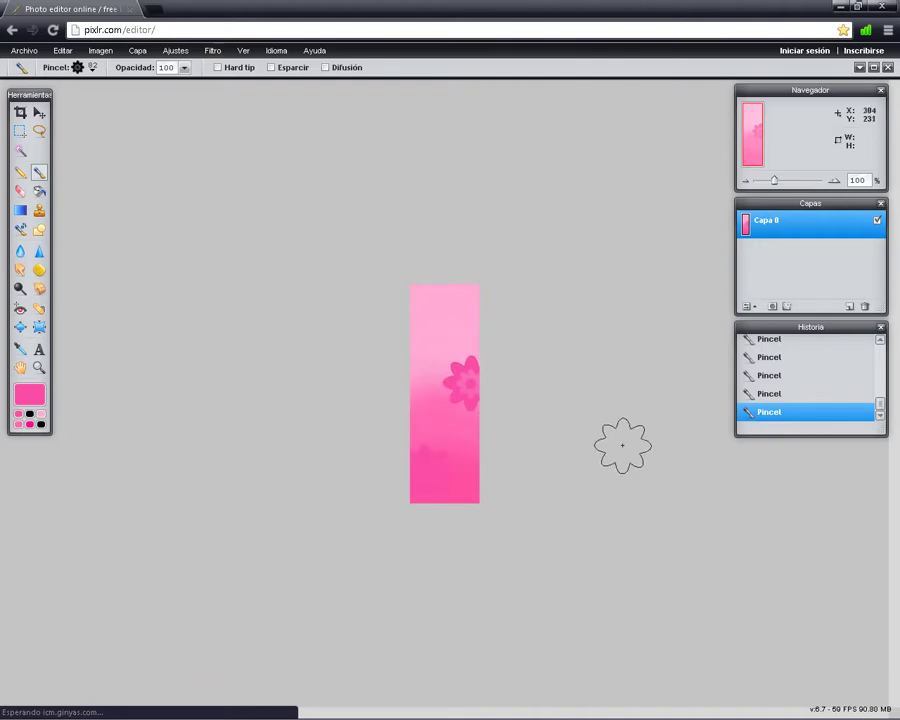
{"action": "key", "text": "ctrl+z"}
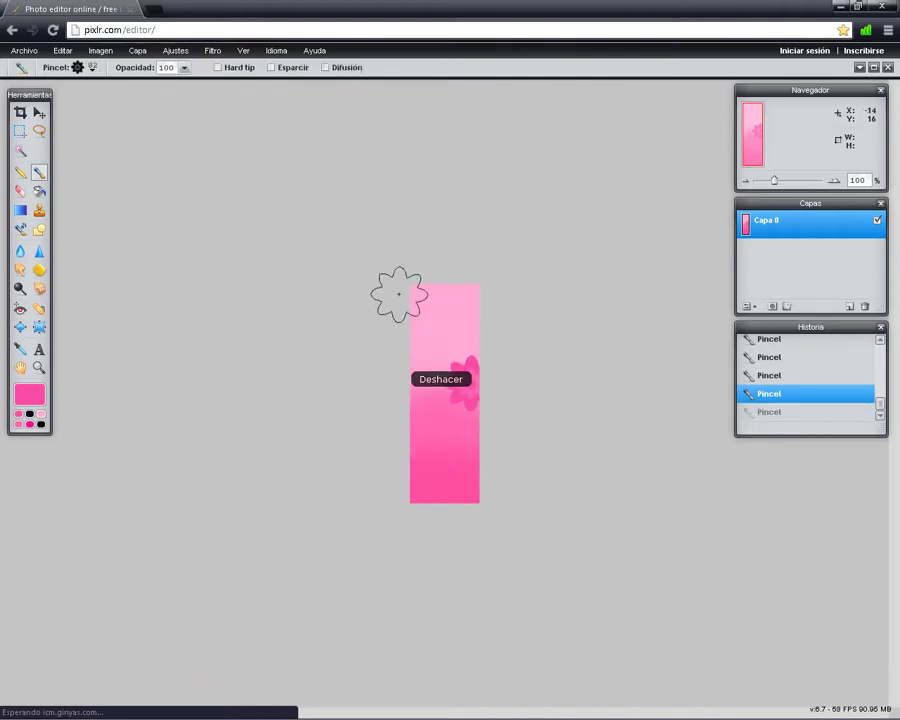
{"action": "left_click", "coordinate": [424, 301]}
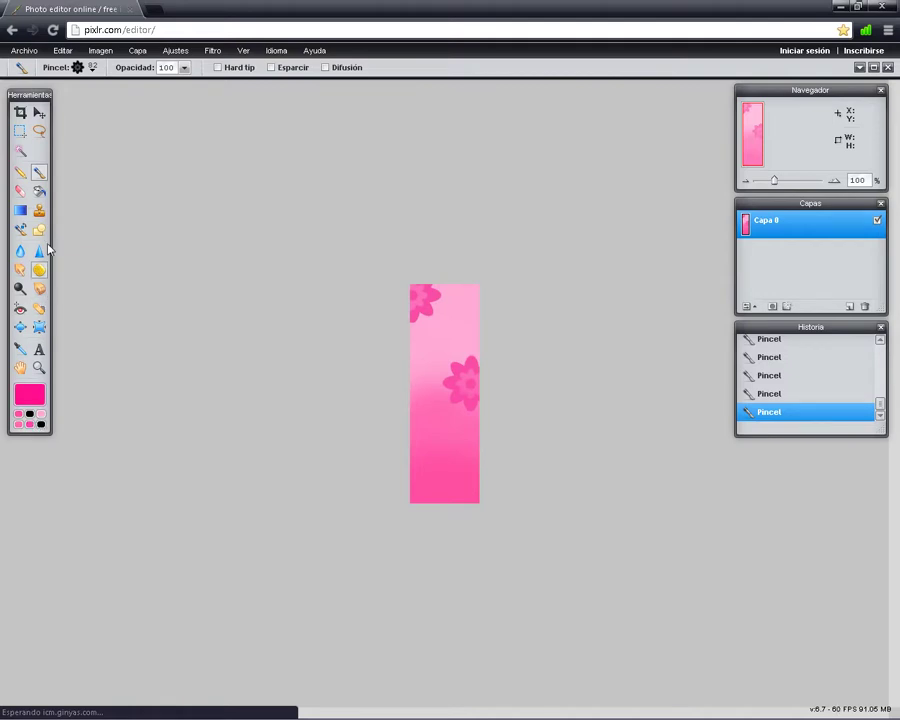
Start a new text layer just below the flower in the banner's upper-left corner
{"action": "left_click", "coordinate": [38, 348]}
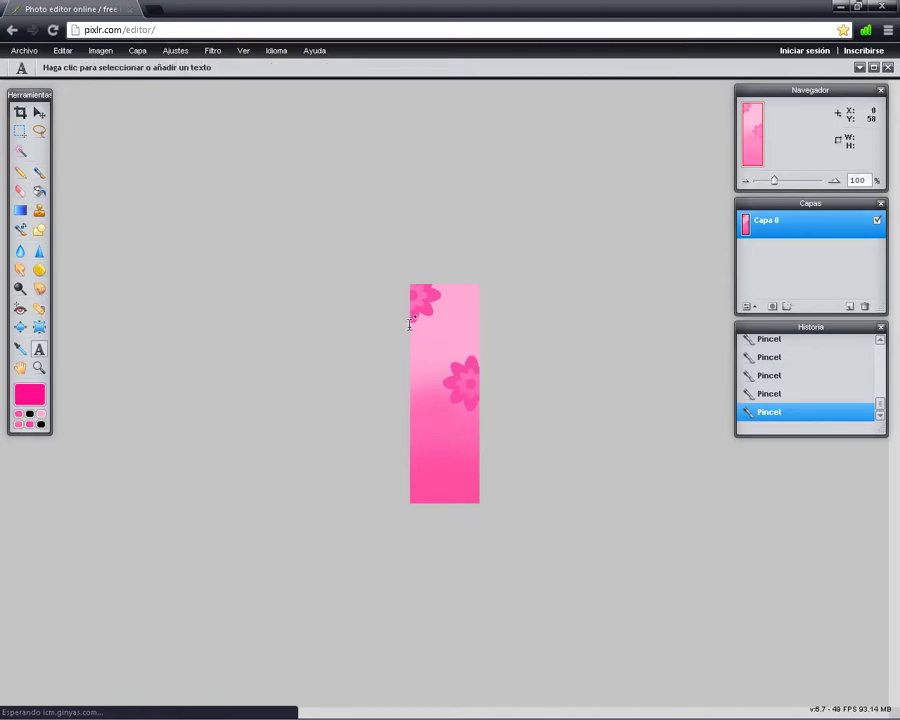
{"action": "left_click", "coordinate": [416, 325]}
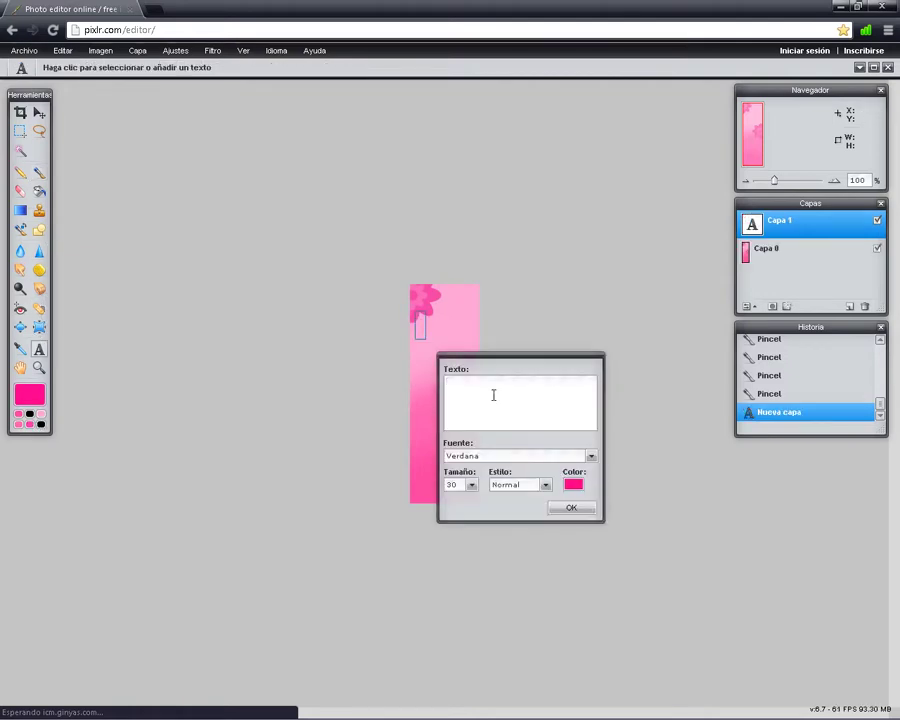
{"action": "key", "text": "ctrl+t"}
{"action": "type", "text": "hi"}
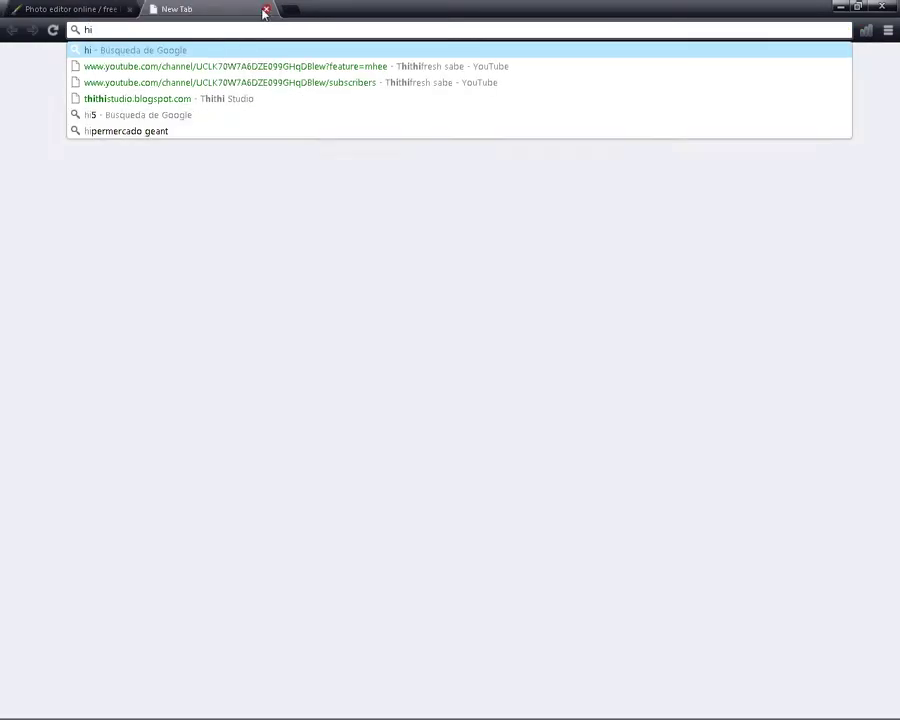
{"action": "left_click", "coordinate": [266, 9]}
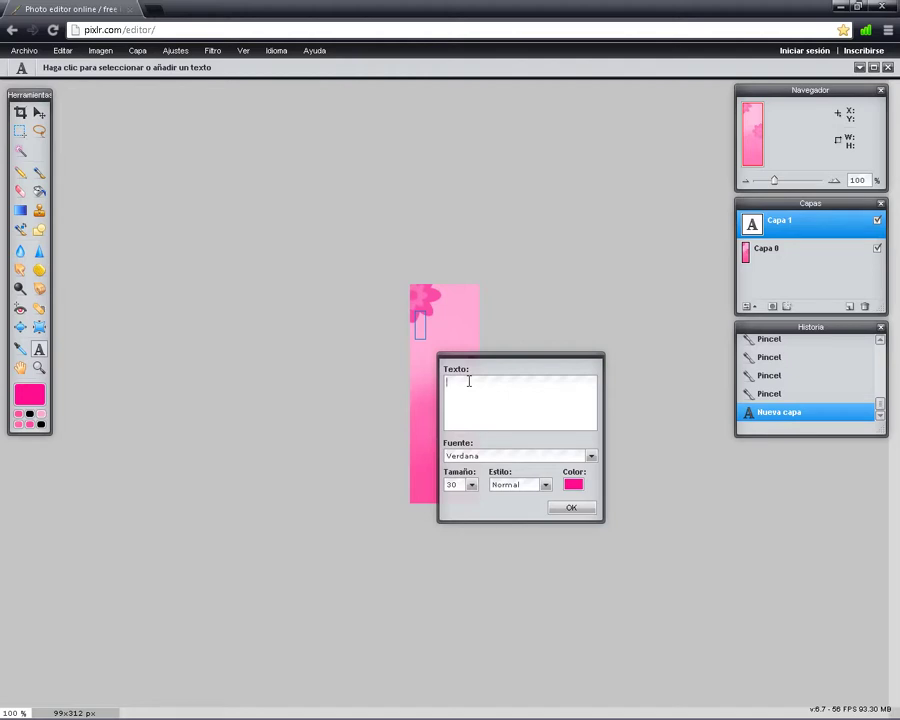
Enter "THithi" and "Studio" on two lines and shift the text slightly up to the banner's left edge
{"action": "type", "text": "THithi "}
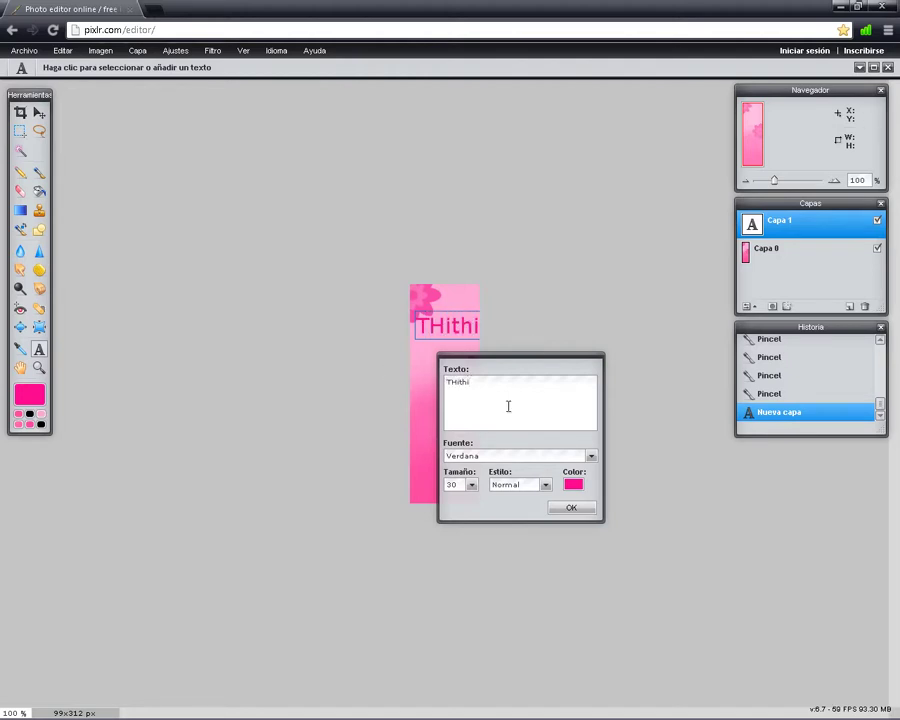
{"action": "type", "text": "Stu"}
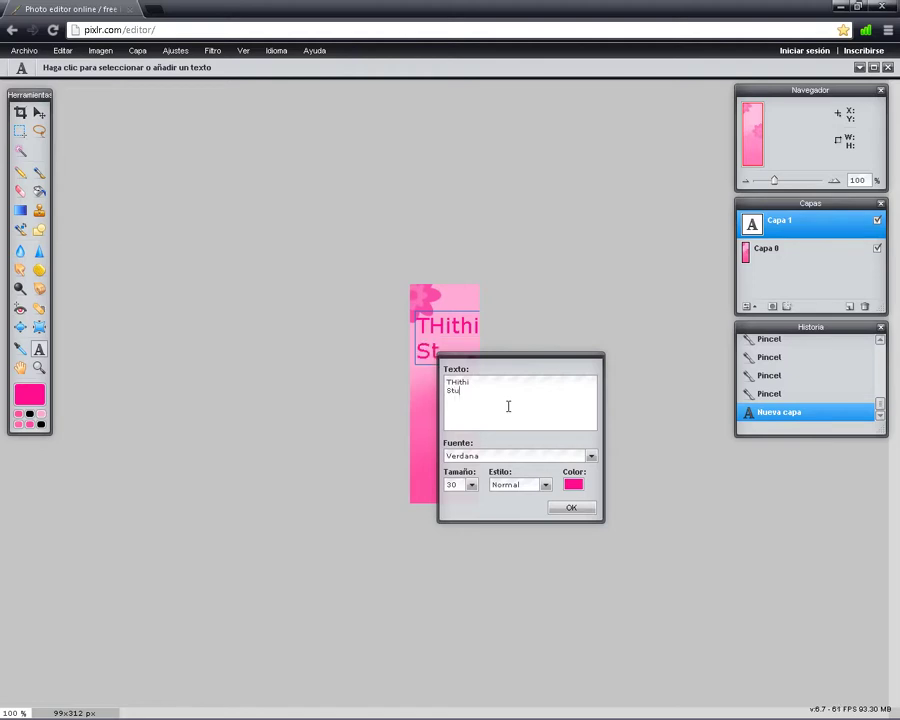
{"action": "type", "text": "dio"}
{"action": "left_click_drag", "start_coordinate": [482, 360], "coordinate": [575, 337]}
{"action": "mouse_move", "coordinate": [458, 336]}
{"action": "left_mouse_down"}
{"action": "mouse_move", "coordinate": [452, 326]}
{"action": "mouse_move", "coordinate": [454, 334]}
{"action": "left_mouse_up"}
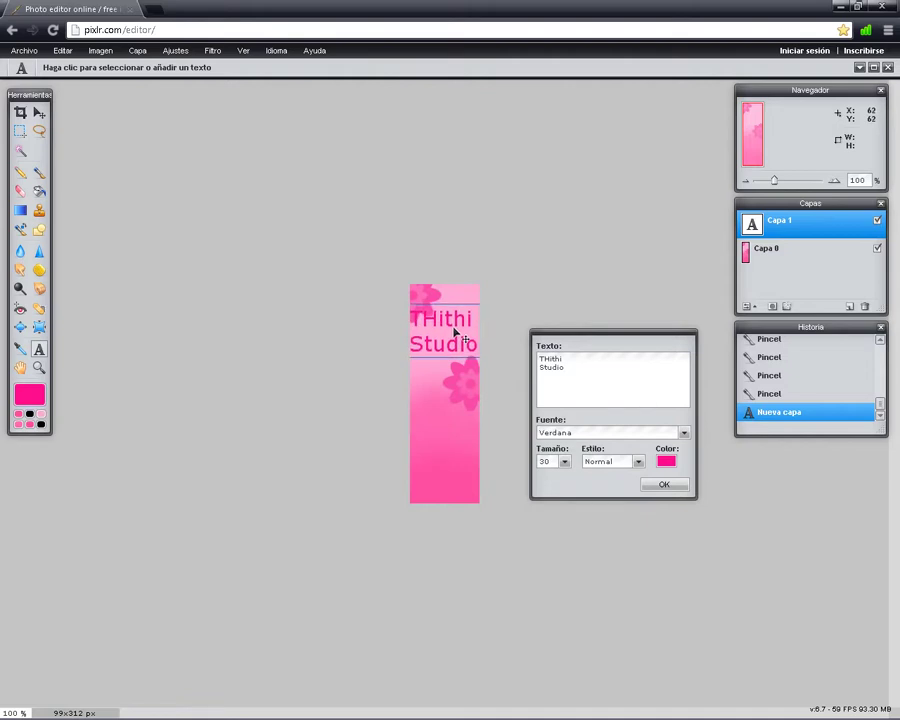
Try the AnticFont font on the THithi Studio text
{"action": "left_click", "coordinate": [685, 433]}
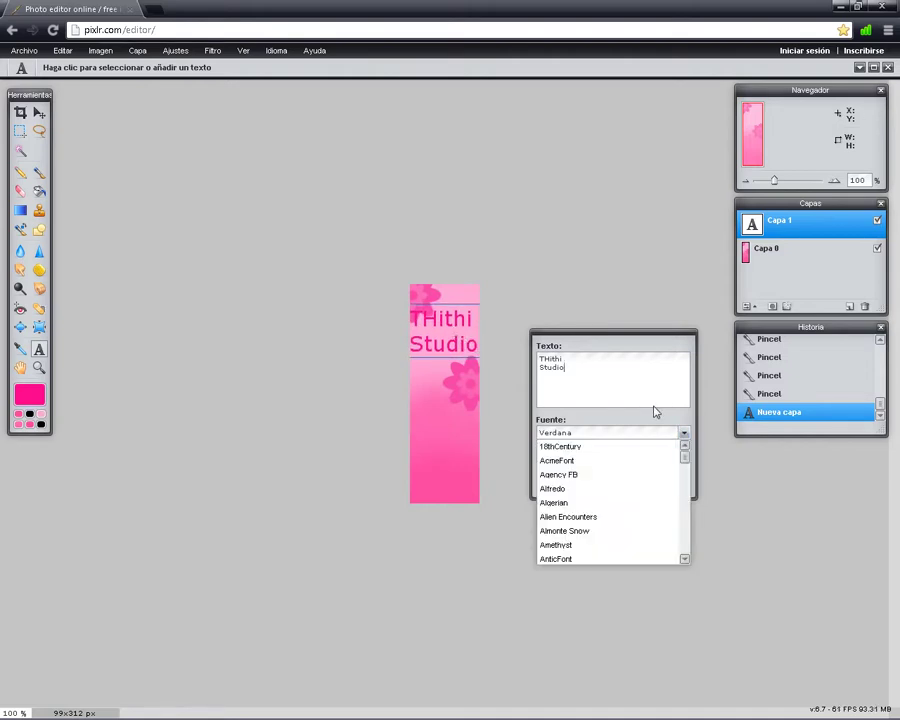
{"action": "left_click", "coordinate": [650, 410]}
{"action": "left_click", "coordinate": [565, 462]}
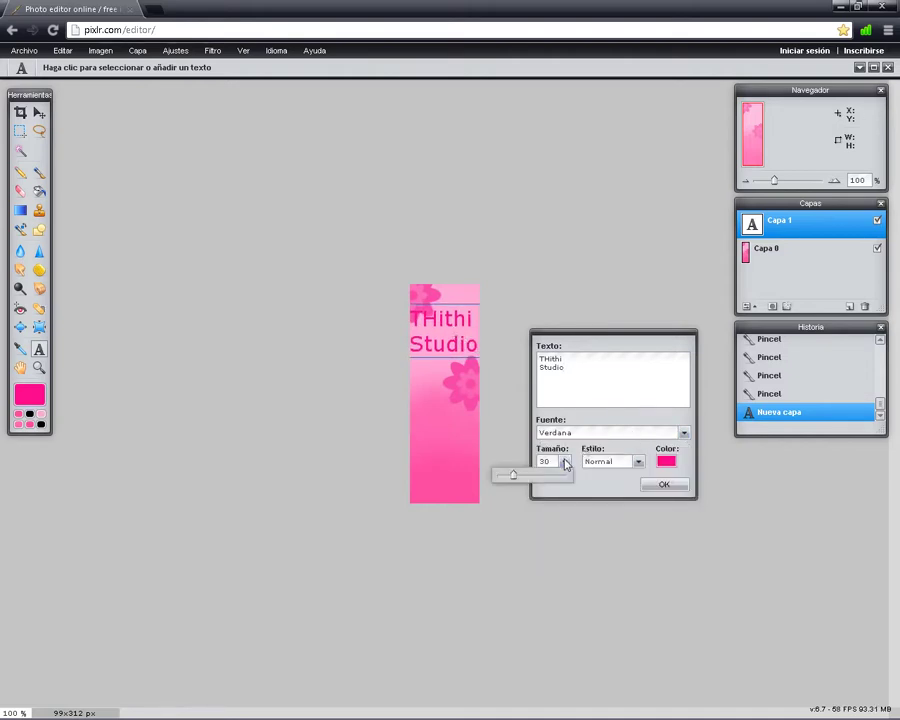
{"action": "left_click", "coordinate": [684, 432]}
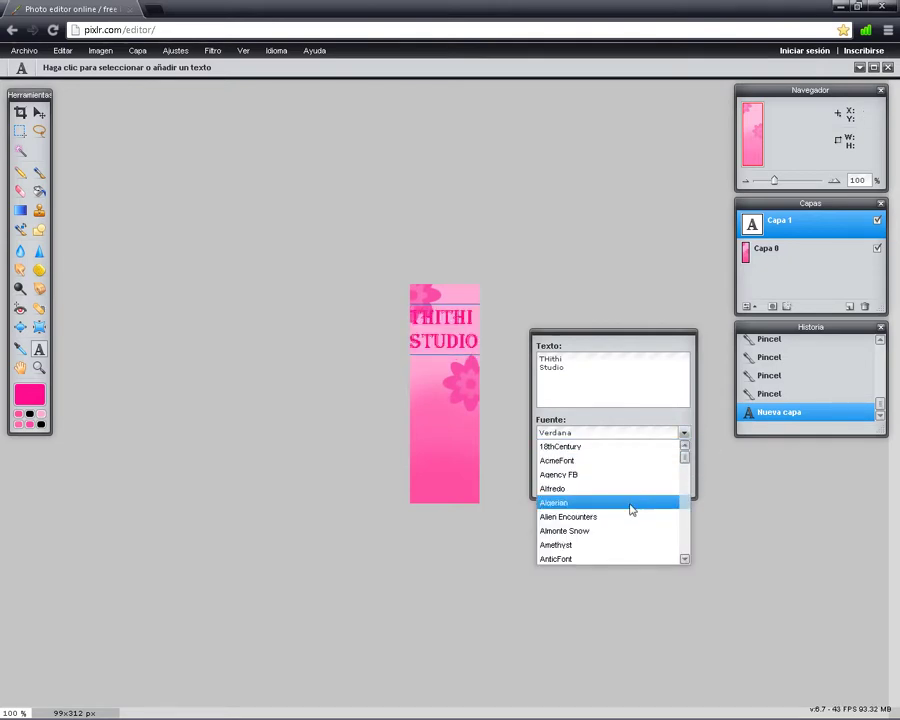
{"action": "left_click", "coordinate": [595, 560]}
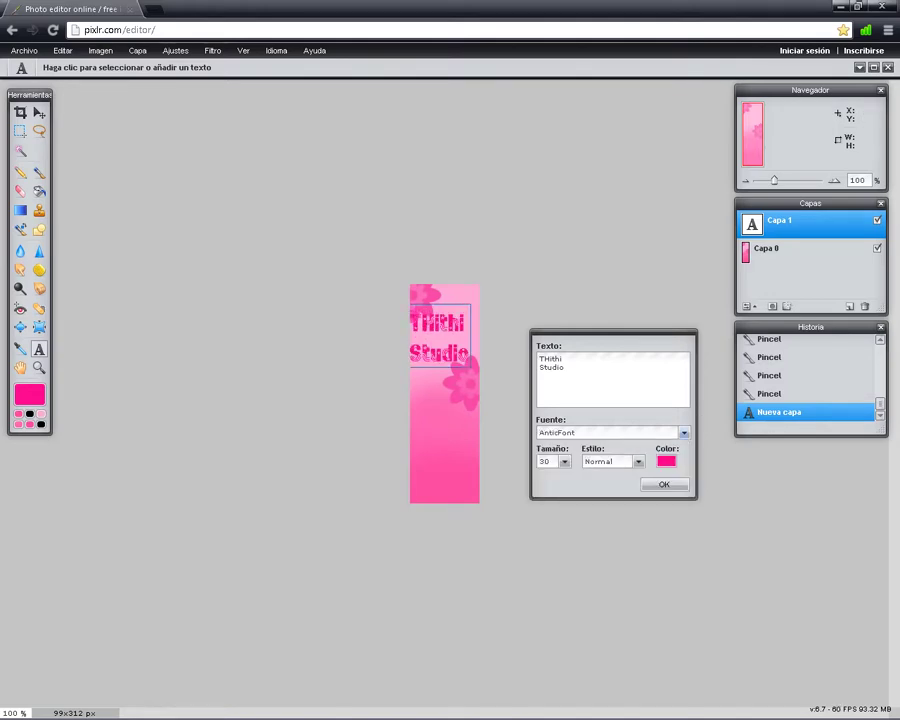
Set the THithi Studio text's font to CabinSketch and centre it across the upper part of the banner
{"action": "left_click", "coordinate": [684, 432]}
{"action": "scroll", "coordinate": [684, 460], "scroll_direction": "down", "scroll_amount": 10}
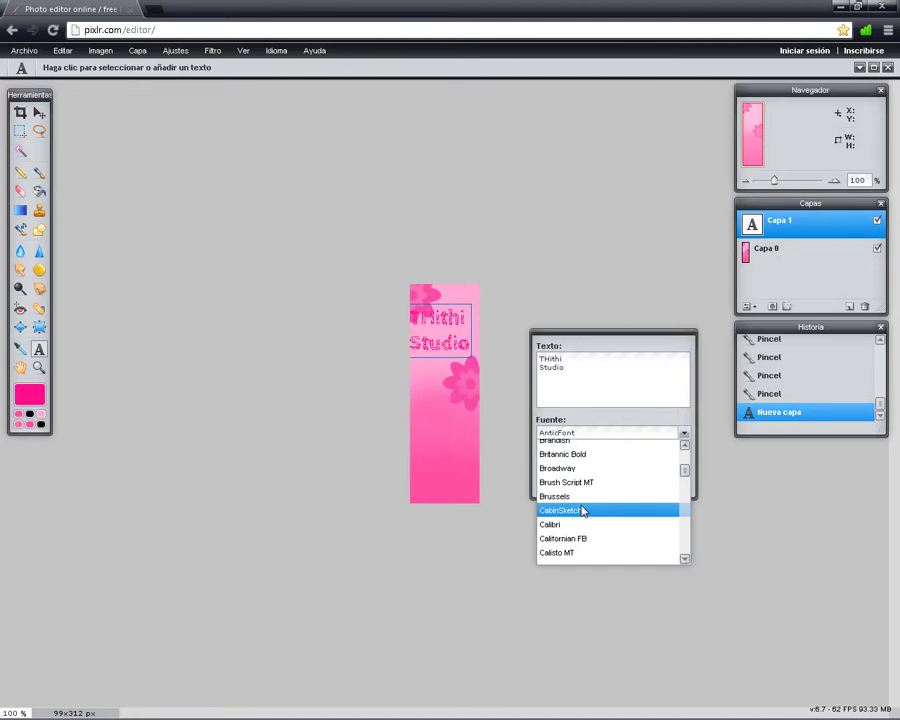
{"action": "left_click", "coordinate": [583, 511]}
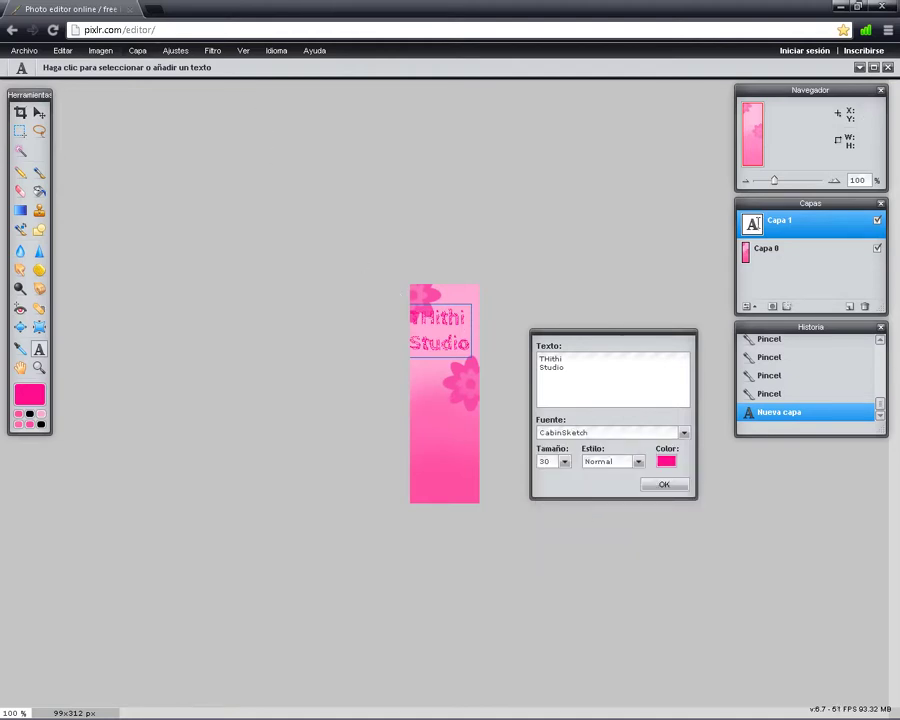
{"action": "left_click_drag", "start_coordinate": [778, 183], "coordinate": [780, 182]}
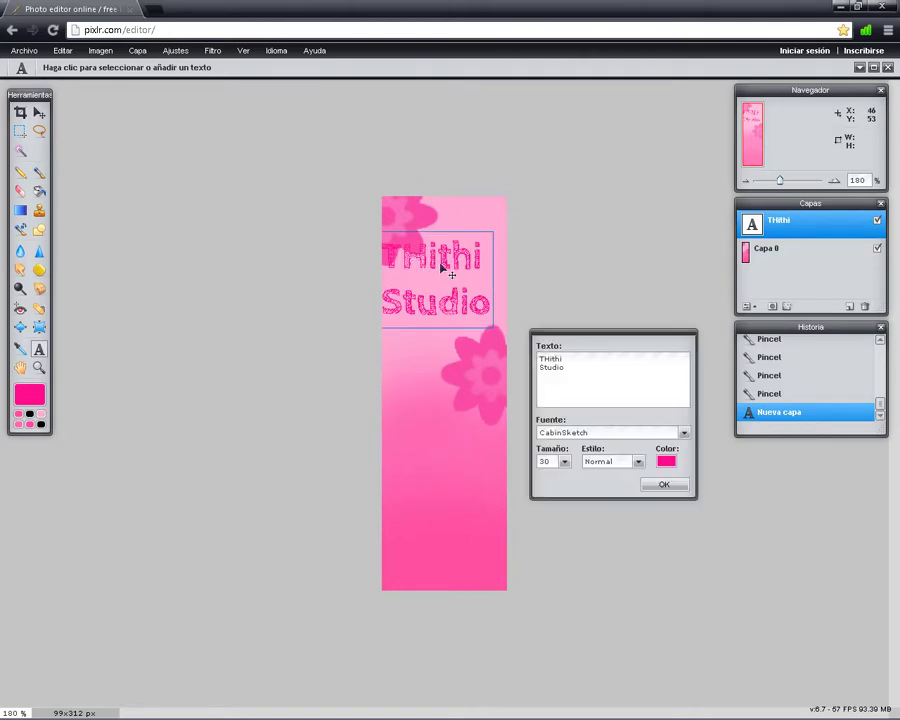
{"action": "mouse_move", "coordinate": [444, 264]}
{"action": "left_mouse_down"}
{"action": "mouse_move", "coordinate": [462, 262]}
{"action": "mouse_move", "coordinate": [458, 256]}
{"action": "left_mouse_up"}
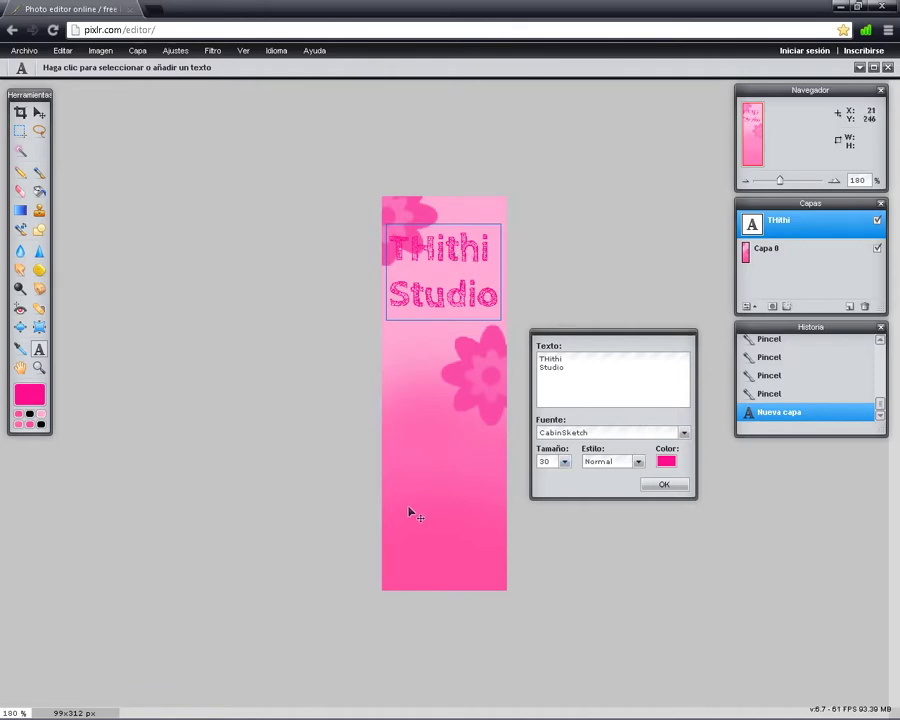
Try the Negrita style on the THithi Studio text, choose Negrita/Cursiva instead, and accept the text
{"action": "left_click", "coordinate": [637, 461]}
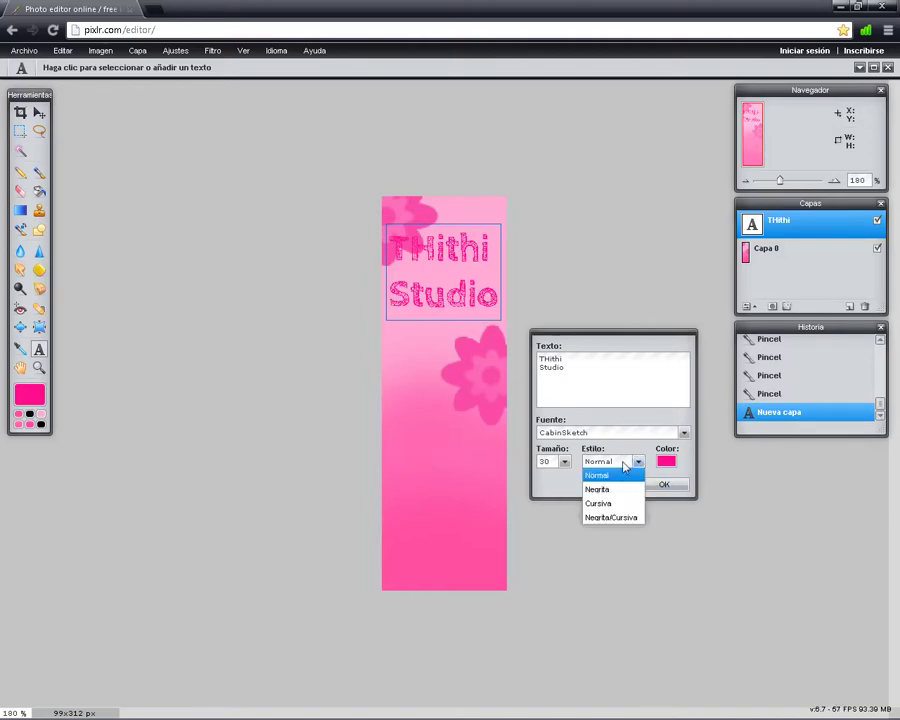
{"action": "left_click", "coordinate": [608, 492]}
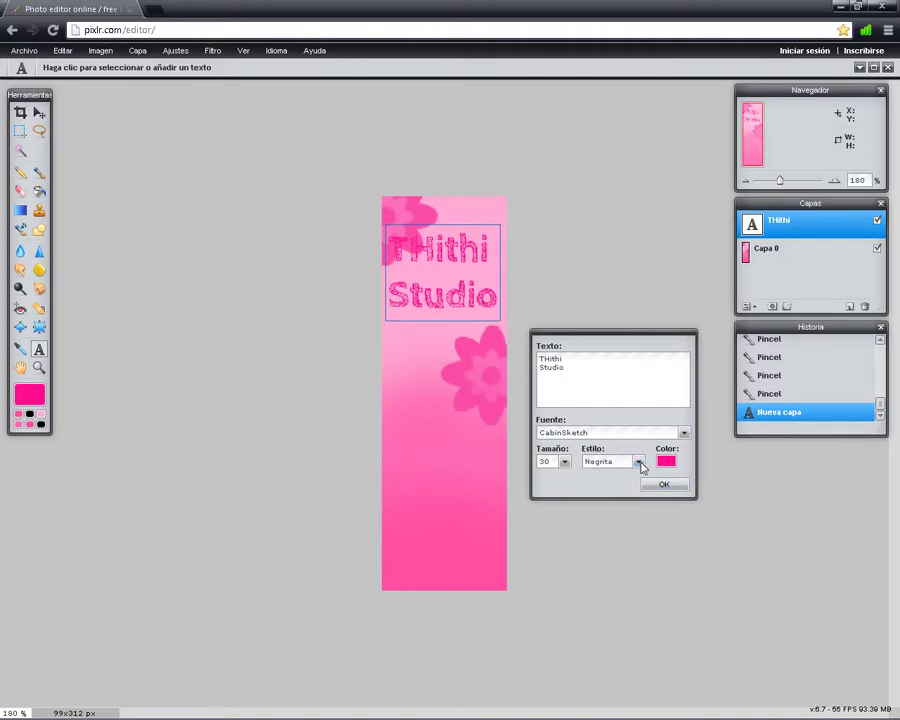
{"action": "left_click", "coordinate": [640, 463]}
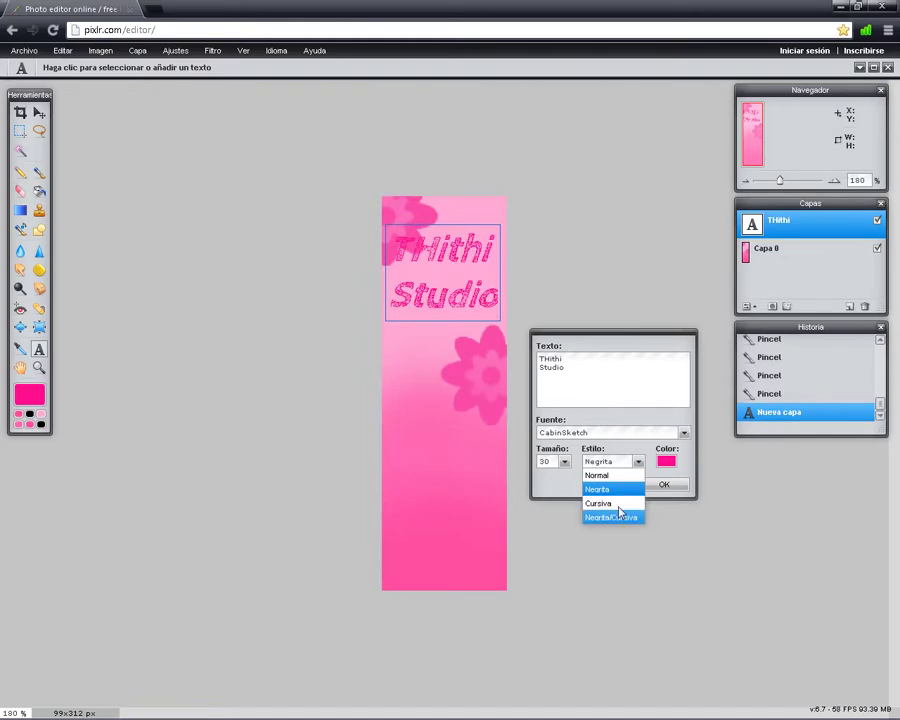
{"action": "left_click", "coordinate": [620, 519]}
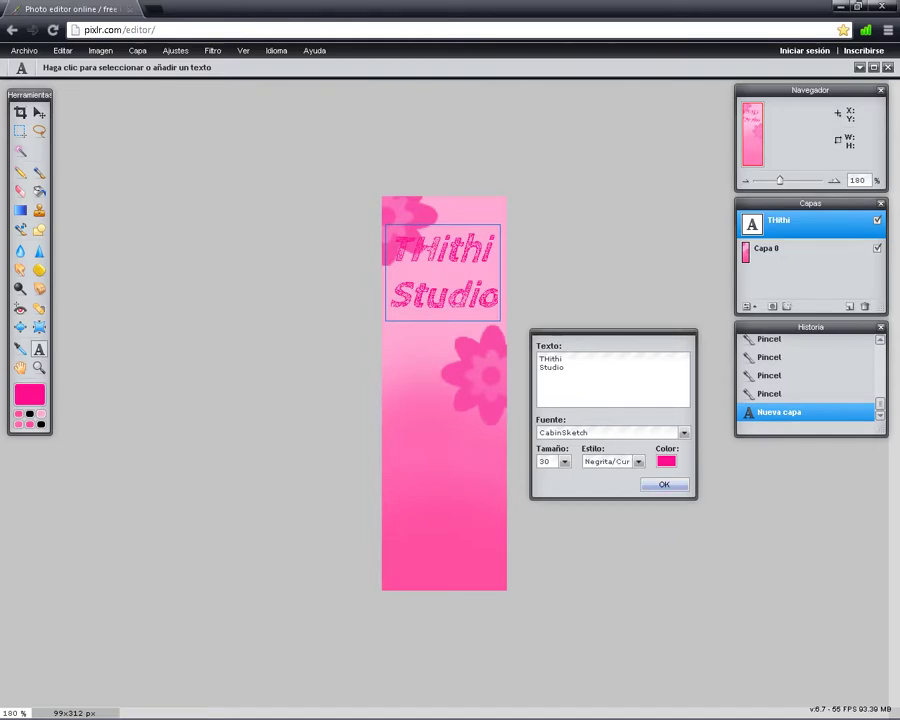
{"action": "left_click", "coordinate": [664, 484]}
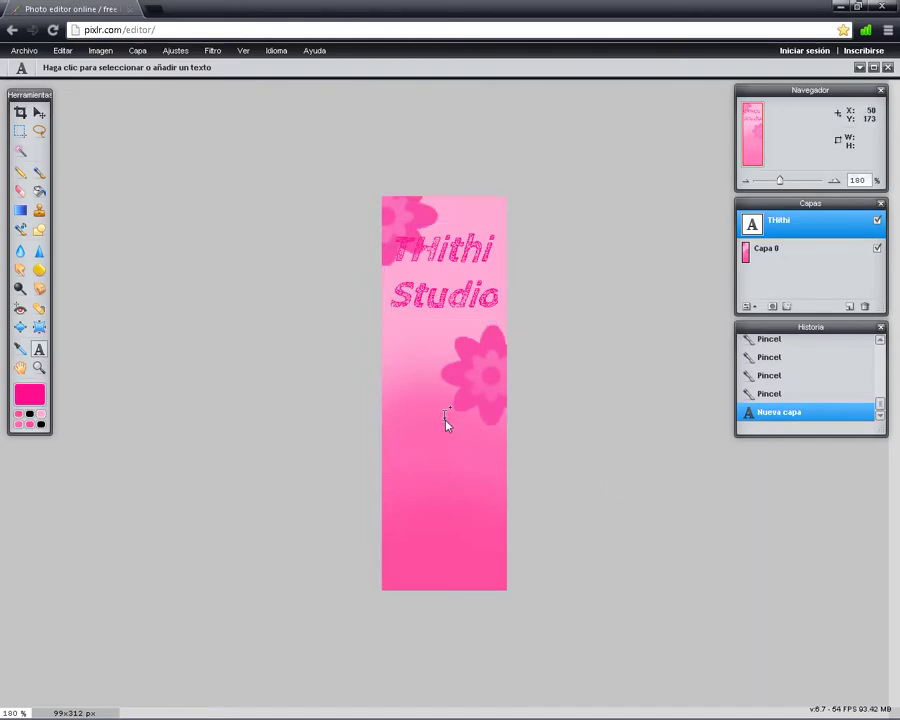
Start a second text near the banner's lower-left edge and set its size to 23
{"action": "left_click", "coordinate": [396, 509]}
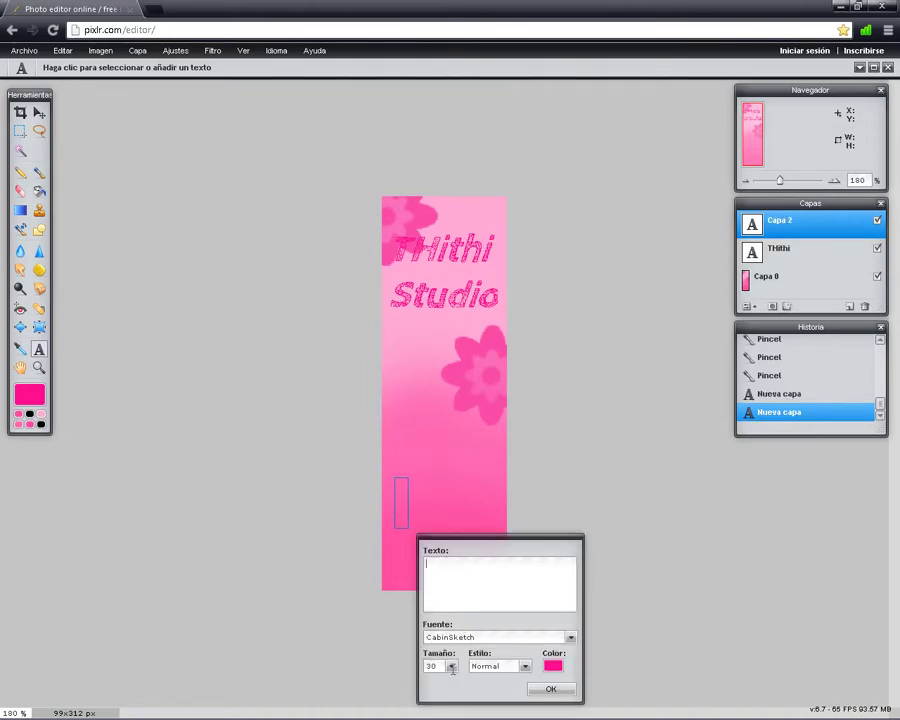
{"action": "left_click_drag", "start_coordinate": [507, 541], "coordinate": [645, 403]}
{"action": "left_click", "coordinate": [588, 527]}
{"action": "left_click_drag", "start_coordinate": [544, 540], "coordinate": [531, 540]}
{"action": "left_click", "coordinate": [407, 505]}
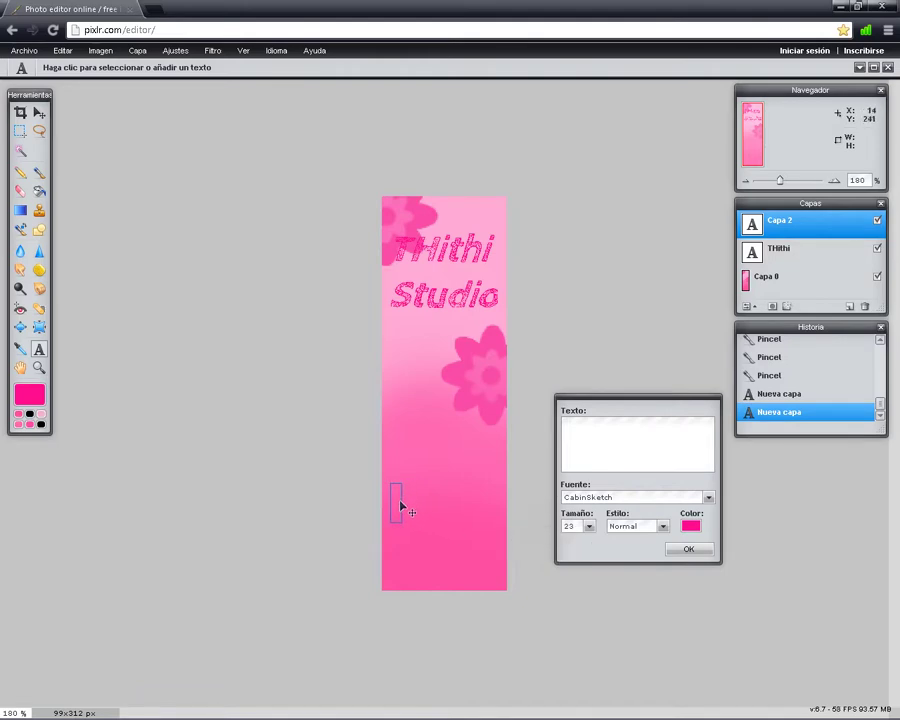
Set the second text's font to Calvin and enter "Suscribete" as its content
{"action": "left_click", "coordinate": [708, 497]}
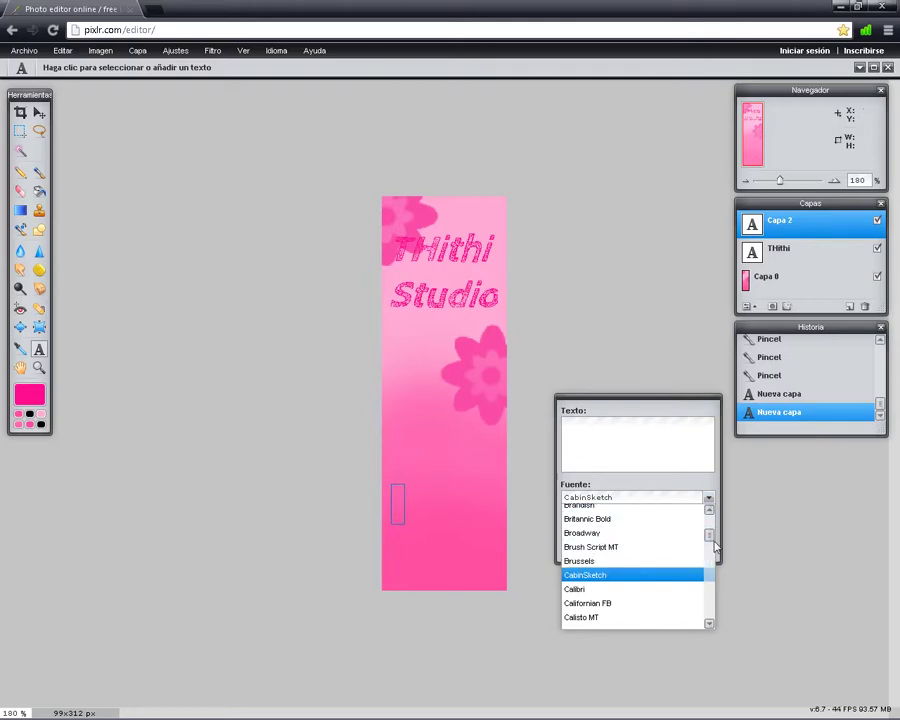
{"action": "scroll", "coordinate": [712, 546], "scroll_direction": "down", "scroll_amount": 4}
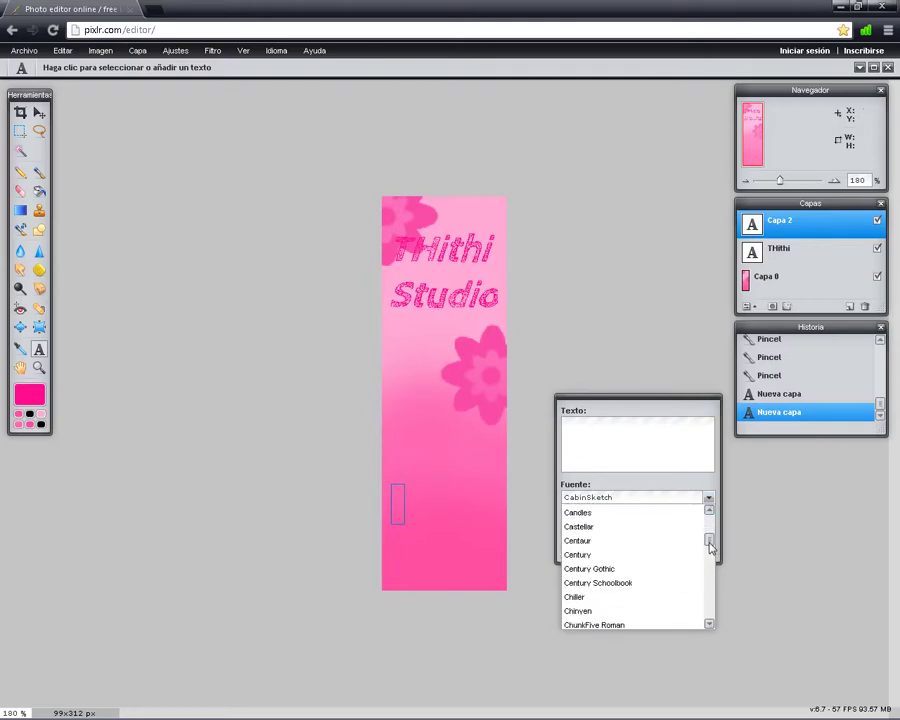
{"action": "scroll", "coordinate": [710, 546], "scroll_direction": "down", "scroll_amount": 7}
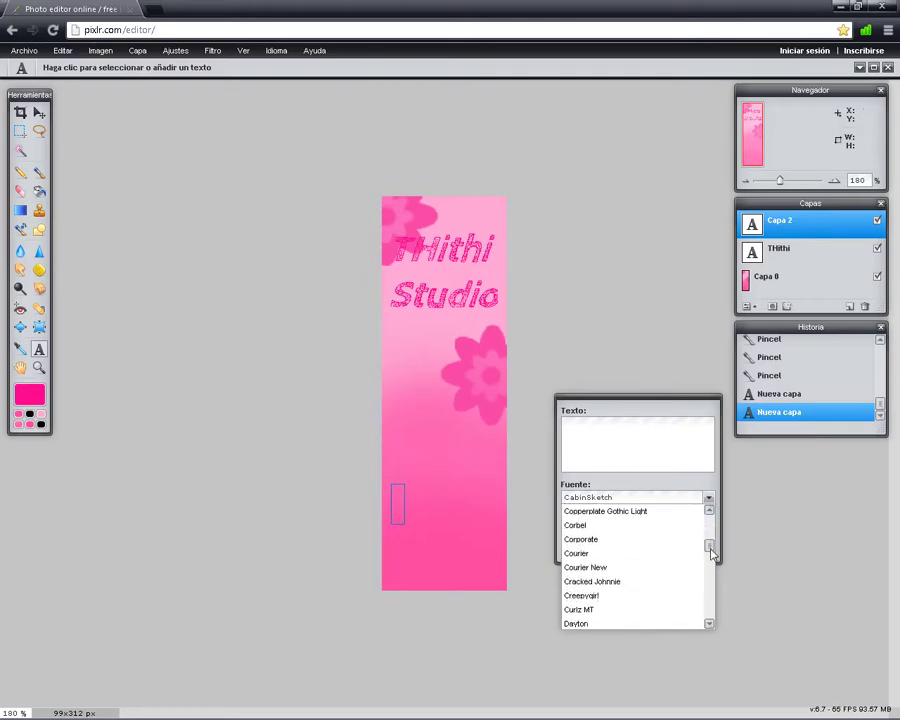
{"action": "scroll", "coordinate": [712, 553], "scroll_direction": "down", "scroll_amount": 5}
{"action": "scroll", "coordinate": [712, 553], "scroll_direction": "up", "scroll_amount": 3}
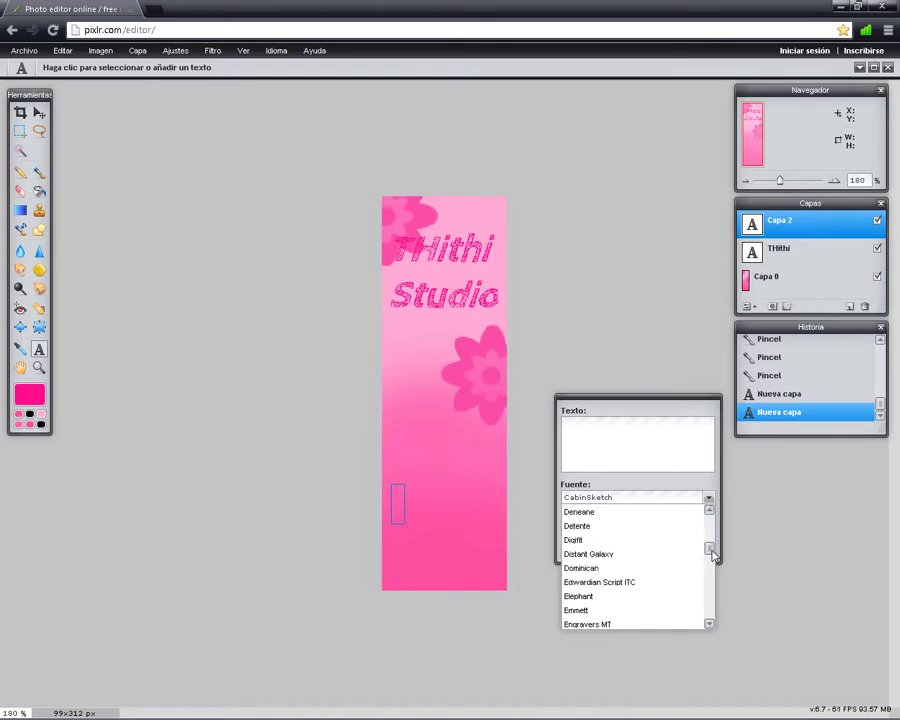
{"action": "left_click", "coordinate": [711, 515]}
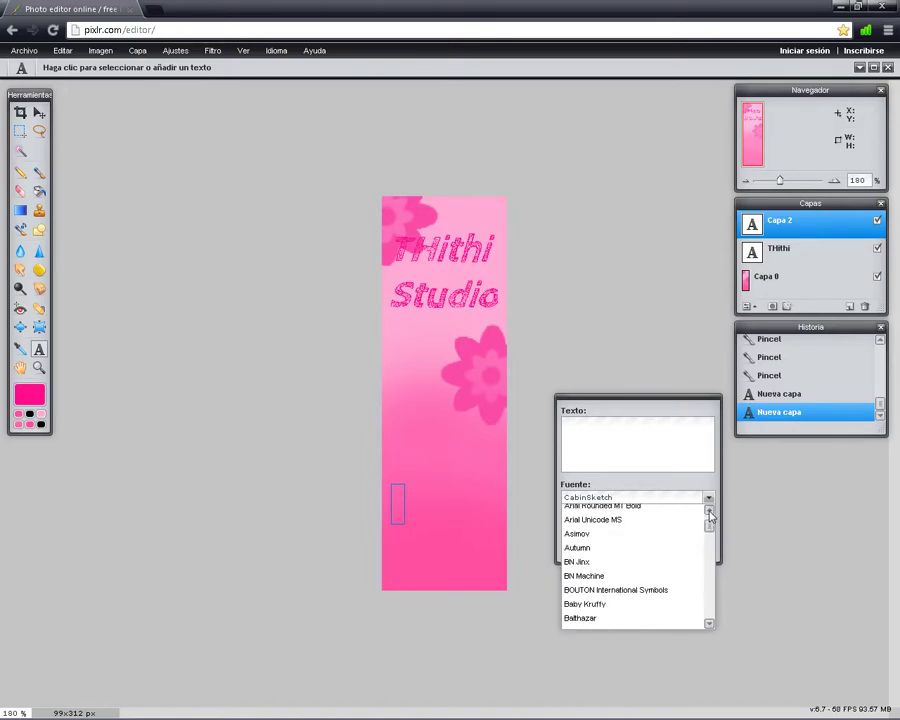
{"action": "left_click", "coordinate": [710, 624]}
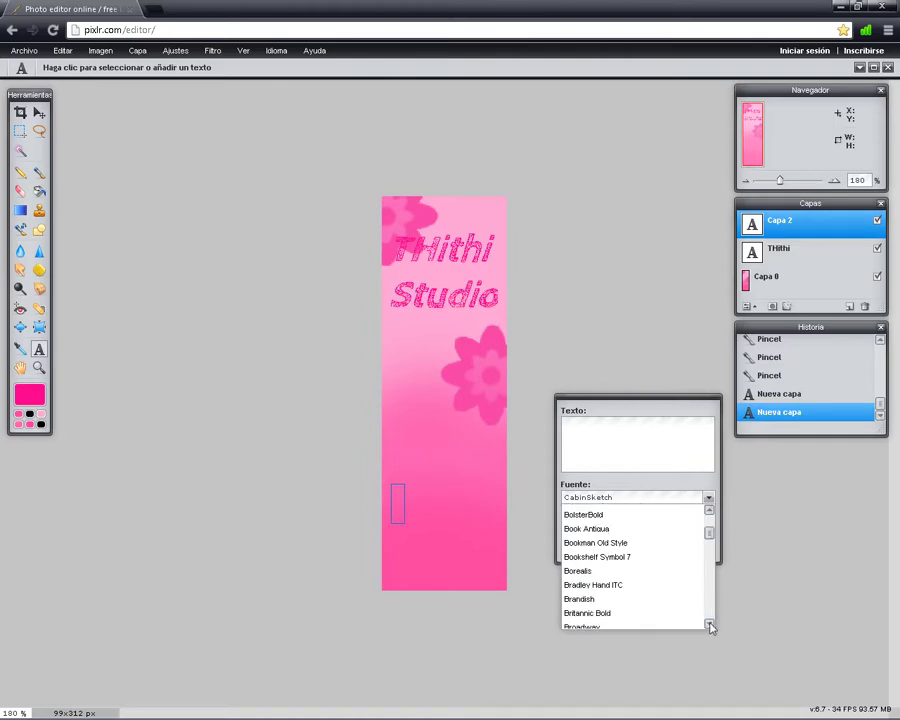
{"action": "scroll", "coordinate": [710, 624], "scroll_direction": "down", "scroll_amount": 10}
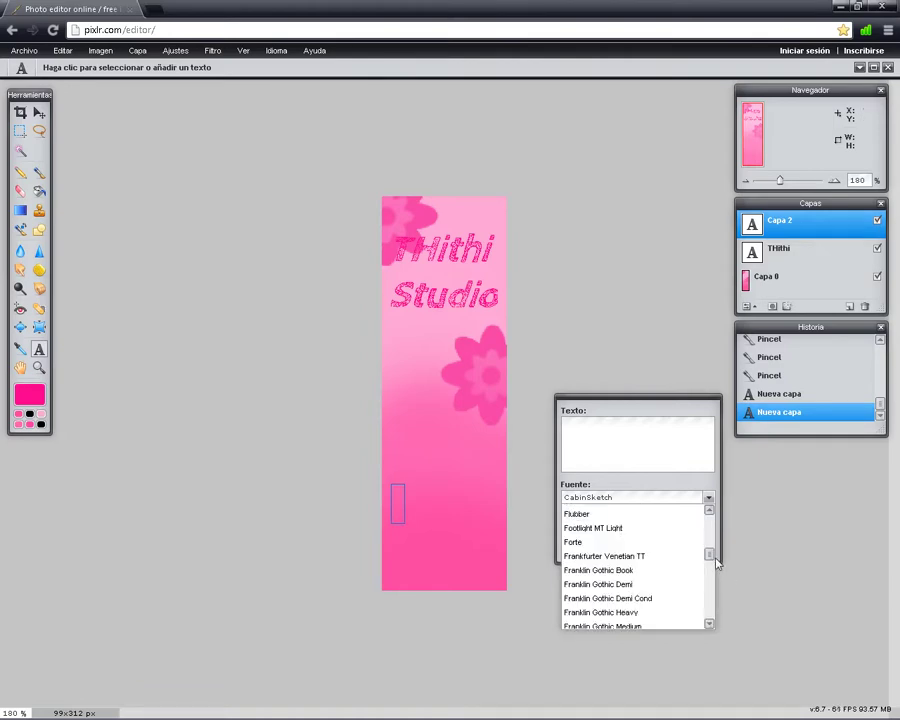
{"action": "left_click_drag", "start_coordinate": [713, 552], "coordinate": [713, 540]}
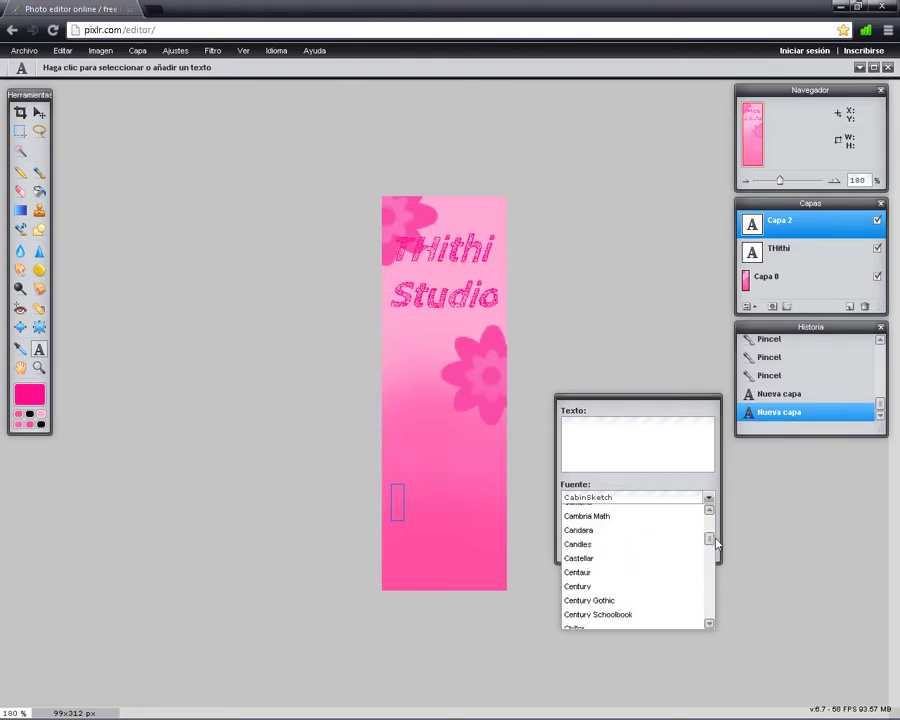
{"action": "left_click", "coordinate": [713, 518]}
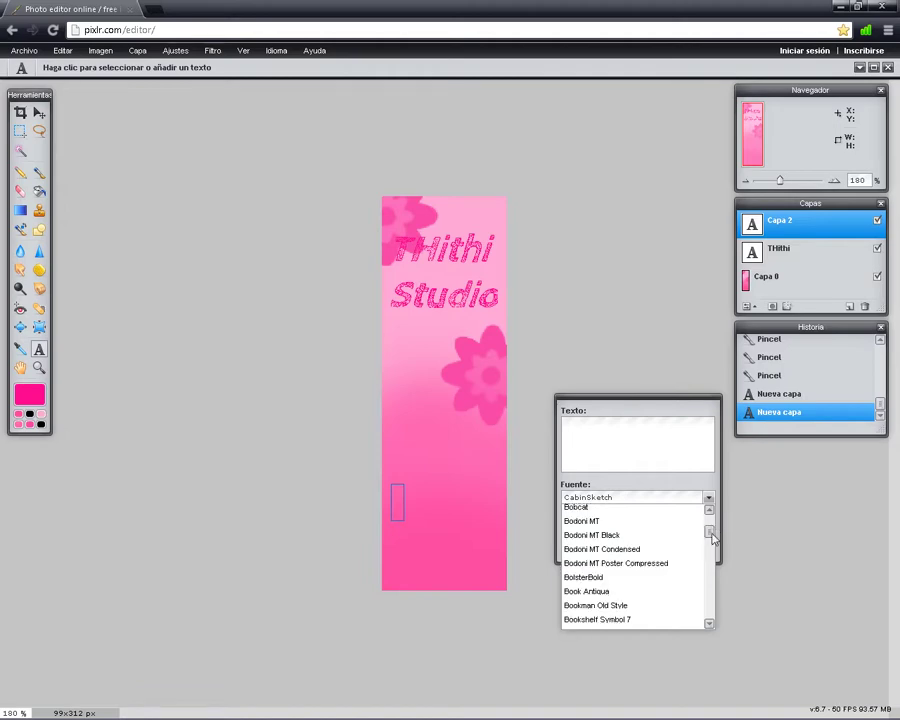
{"action": "left_click_drag", "start_coordinate": [711, 533], "coordinate": [710, 536]}
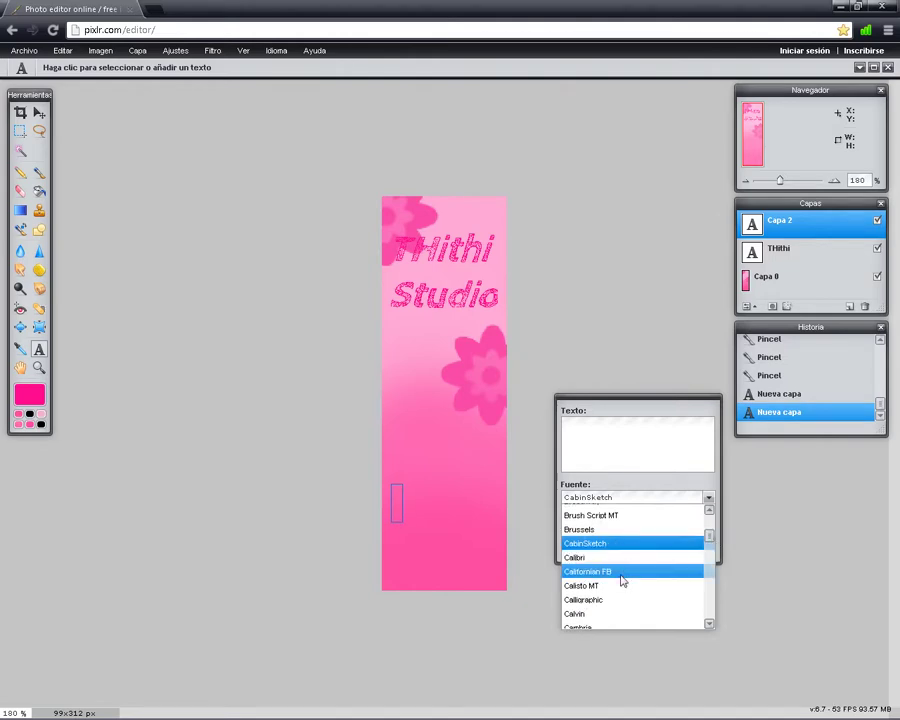
{"action": "left_click", "coordinate": [604, 614]}
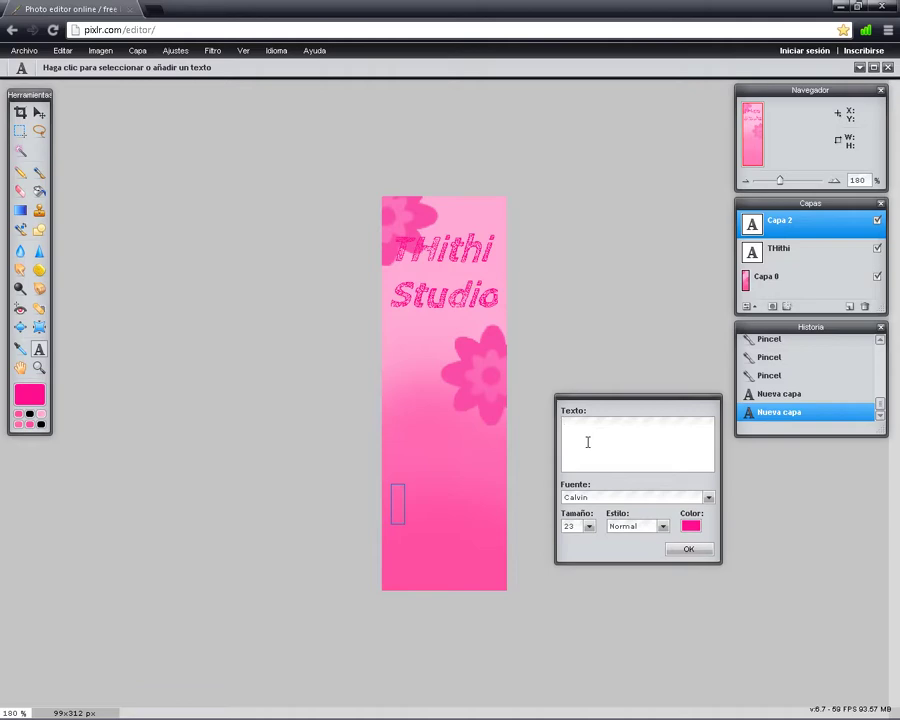
{"action": "type", "text": "Sus"}
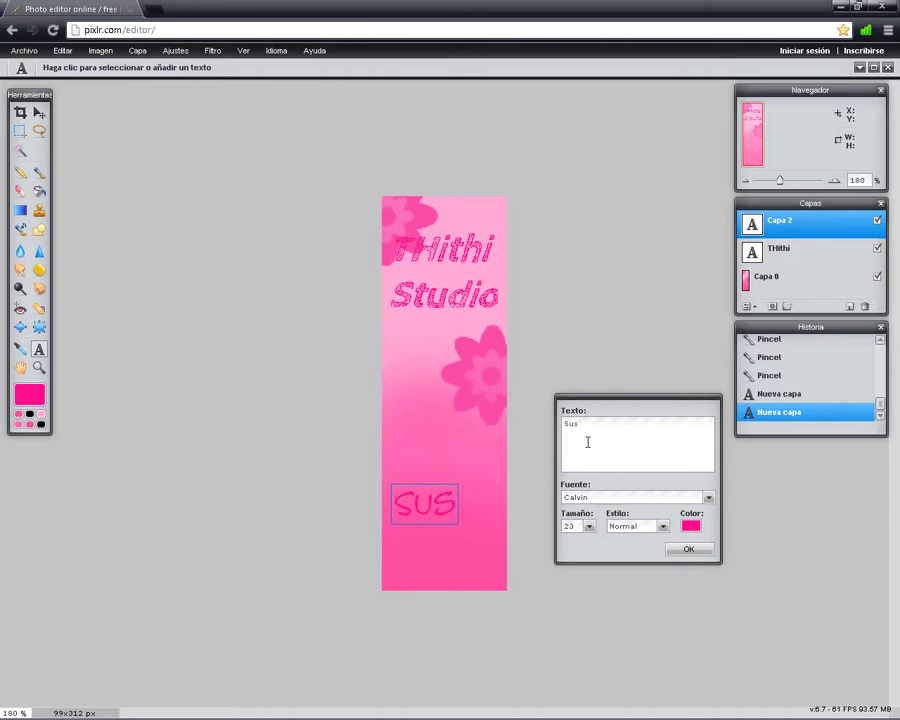
{"action": "type", "text": "cribete"}
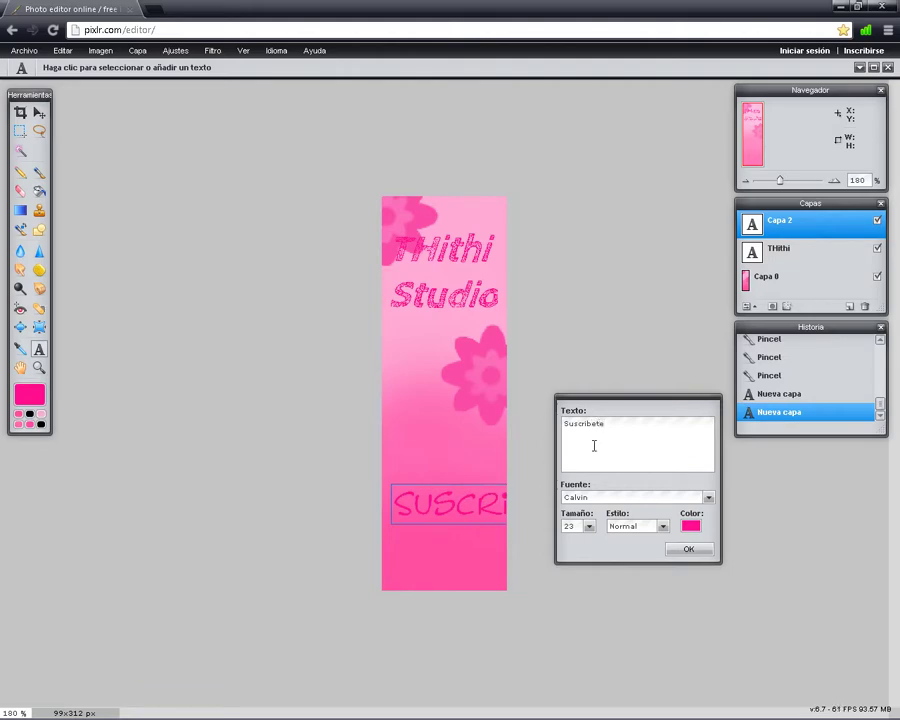
Set the Suscribete text's size to 13 and move it so the whole word fits inside the banner's width
{"action": "left_click", "coordinate": [589, 526]}
{"action": "left_click_drag", "start_coordinate": [595, 537], "coordinate": [522, 537]}
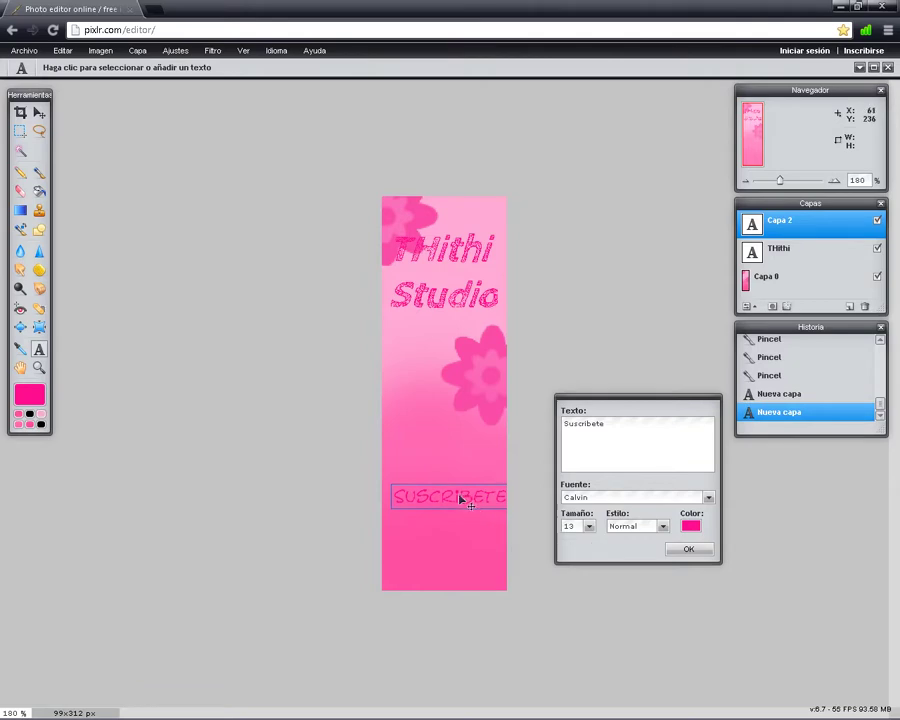
{"action": "left_click_drag", "start_coordinate": [464, 496], "coordinate": [452, 507]}
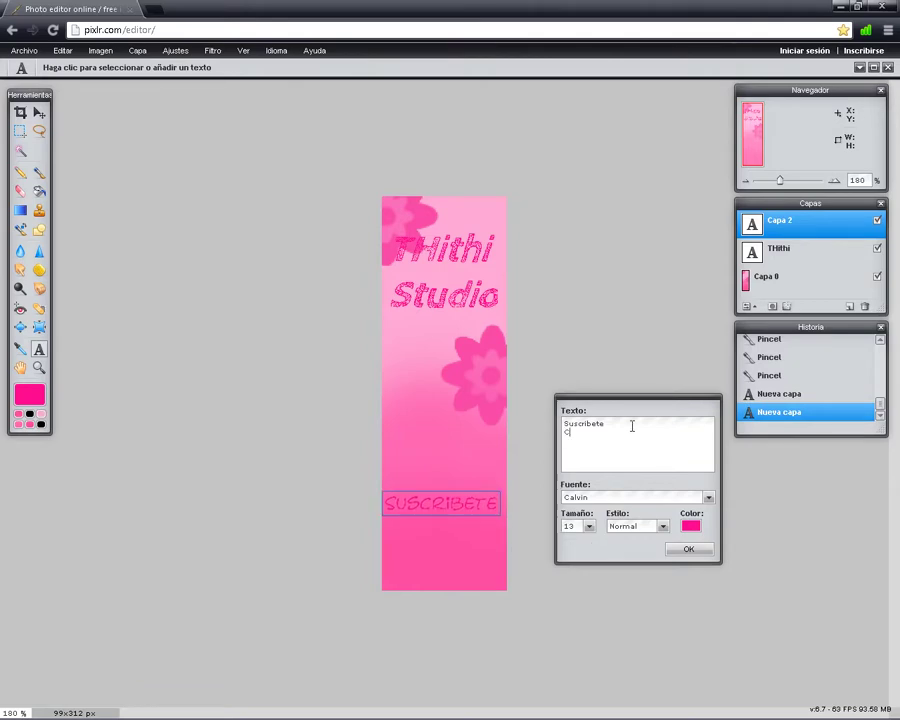
Add "Puntua" and "Comenta" on separate lines below Suscribete in the same text
{"action": "type", "text": "om"}
{"action": "key", "text": "BackSpace"}
{"action": "key", "text": "BackSpace"}
{"action": "key", "text": "Return"}
{"action": "type", "text": "Puntu"}
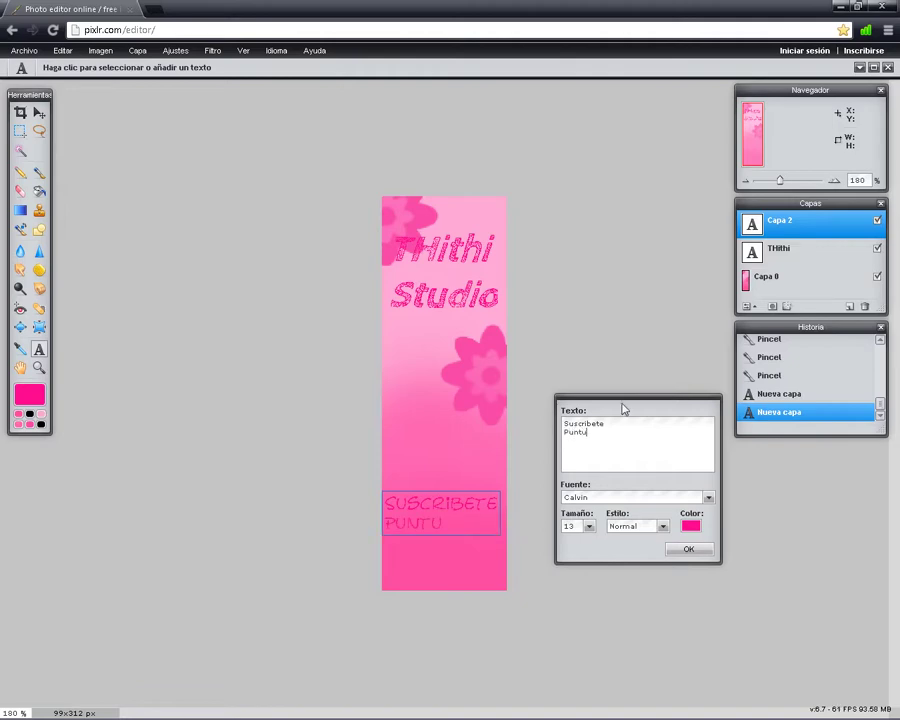
{"action": "type", "text": "a Comen"}
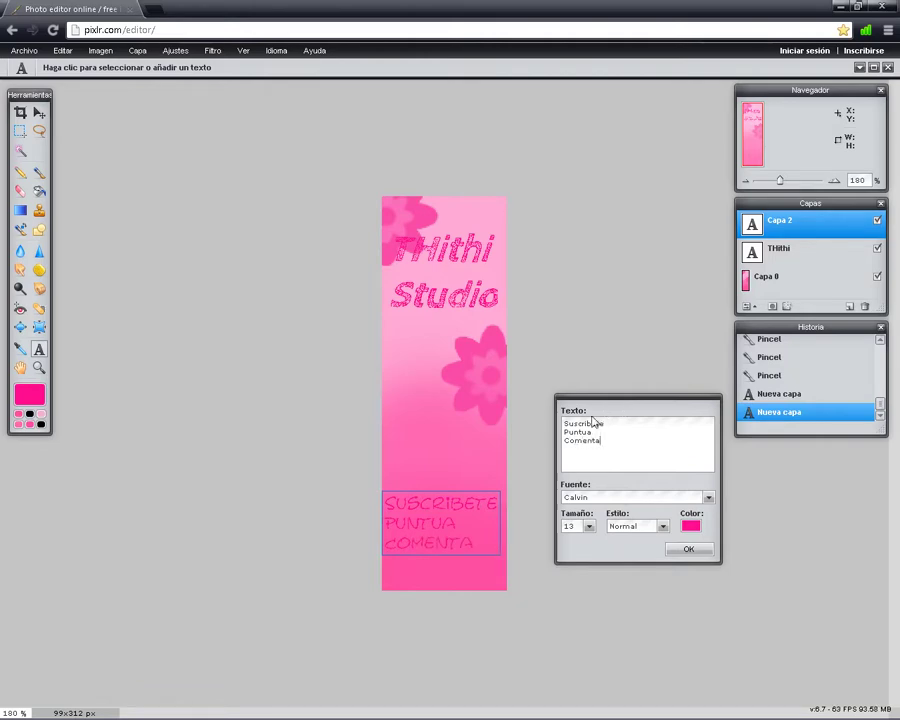
{"action": "type", "text": "ta"}
Indent the Puntua and Comenta lines with spaces, move the text block to the banner's bottom edge, and accept it
{"action": "left_click", "coordinate": [565, 432]}
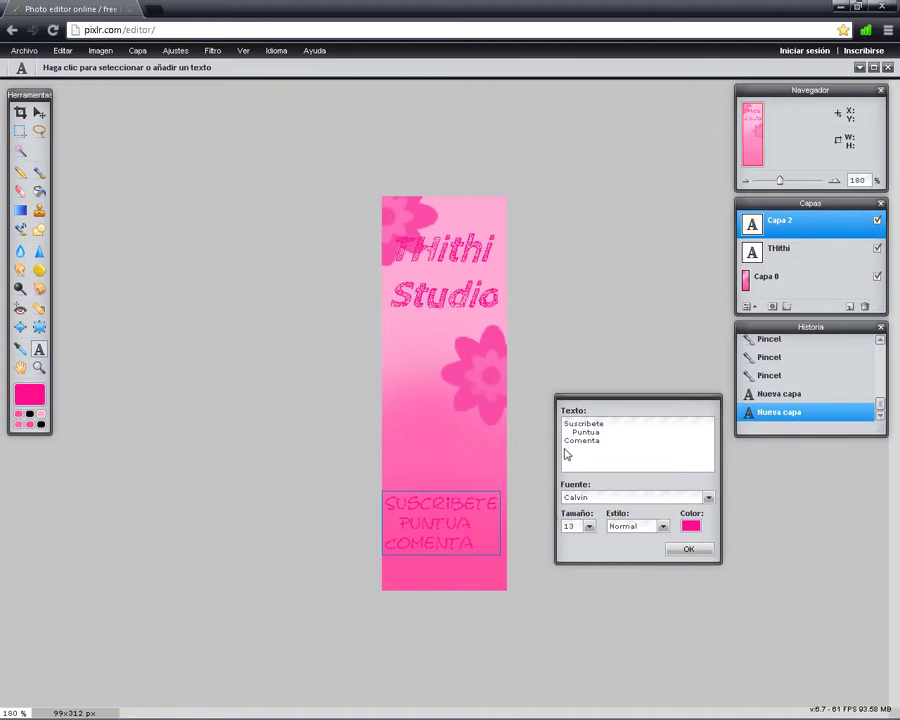
{"action": "left_click", "coordinate": [564, 441]}
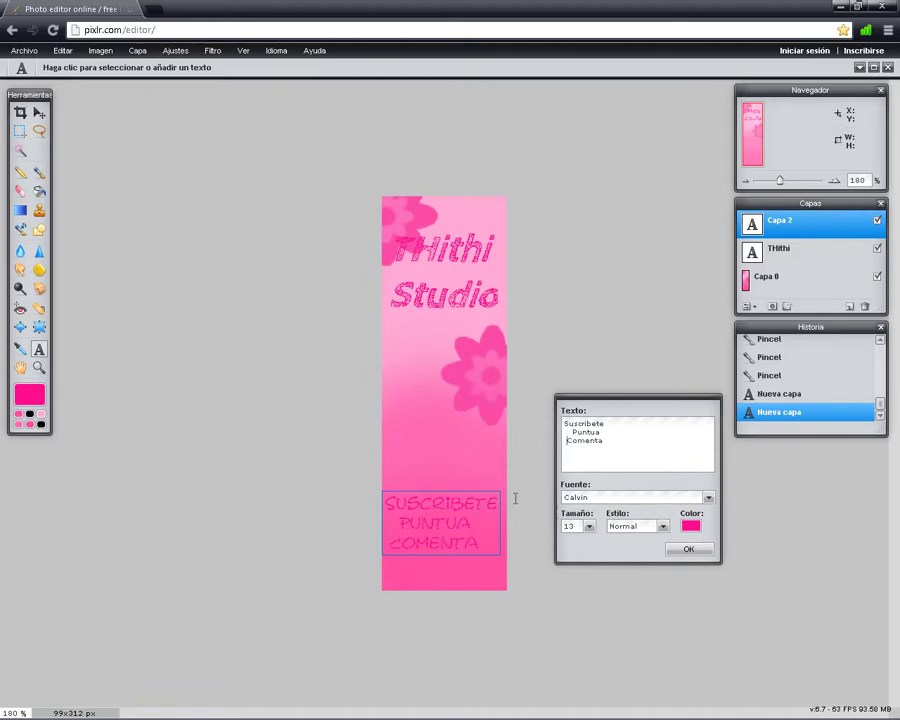
{"action": "left_click_drag", "start_coordinate": [412, 510], "coordinate": [419, 546]}
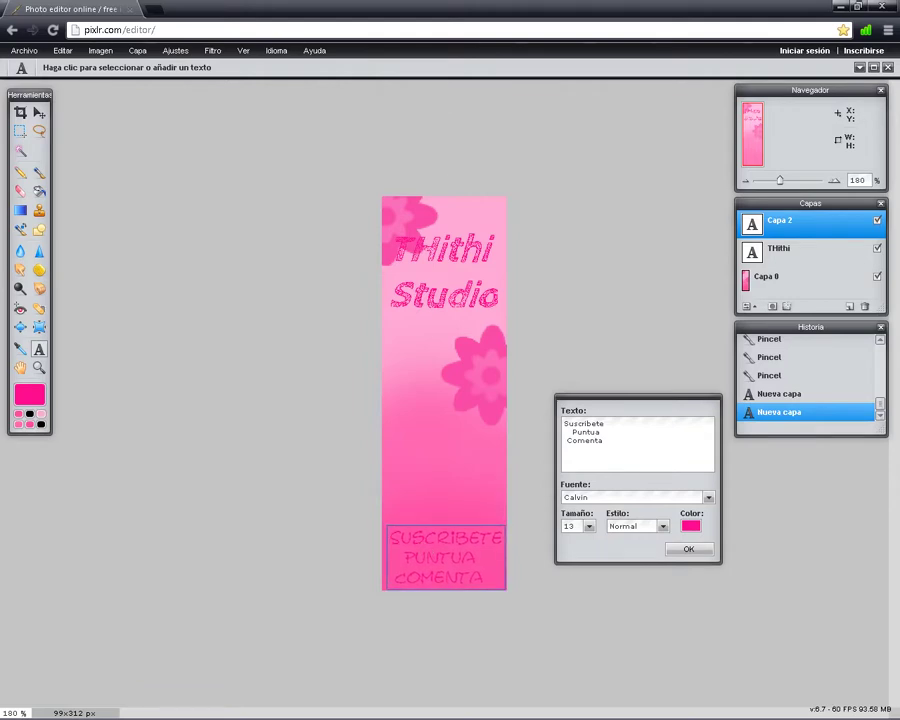
{"action": "left_click", "coordinate": [689, 550]}
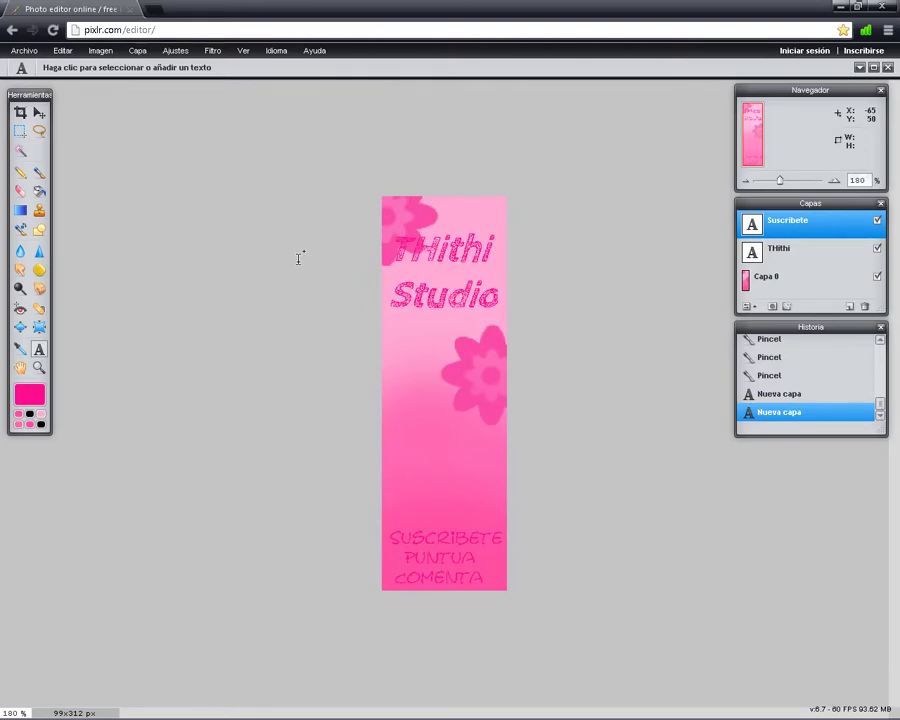
Start a third text with "Do" directly below the word Studio and set its size to 10
{"action": "left_click", "coordinate": [395, 342]}
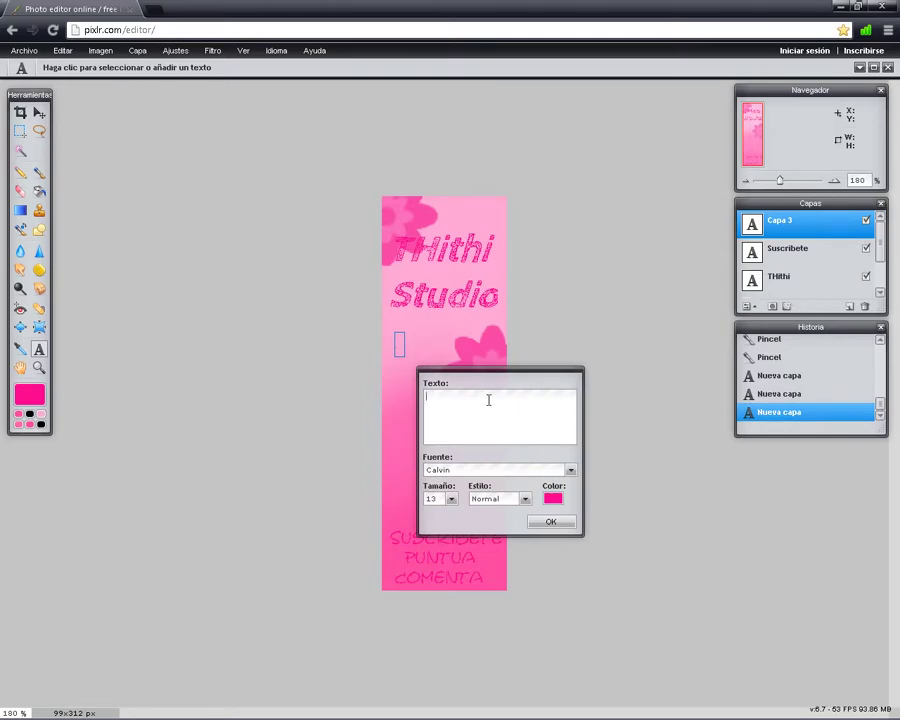
{"action": "type", "text": "Do"}
{"action": "left_click_drag", "start_coordinate": [522, 369], "coordinate": [597, 335]}
{"action": "left_click_drag", "start_coordinate": [407, 347], "coordinate": [408, 325]}
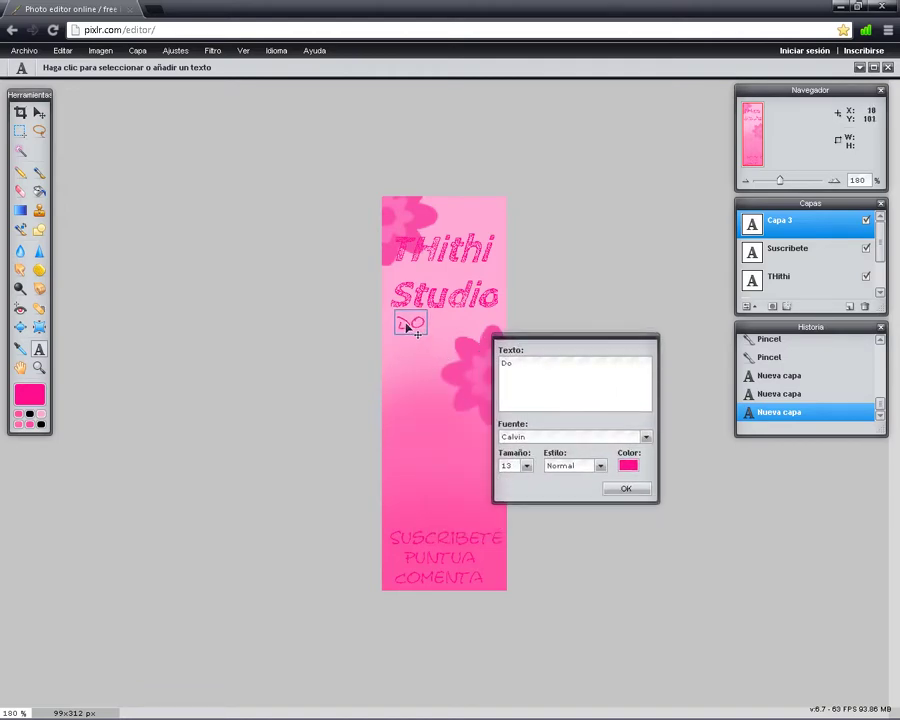
{"action": "left_click", "coordinate": [526, 466]}
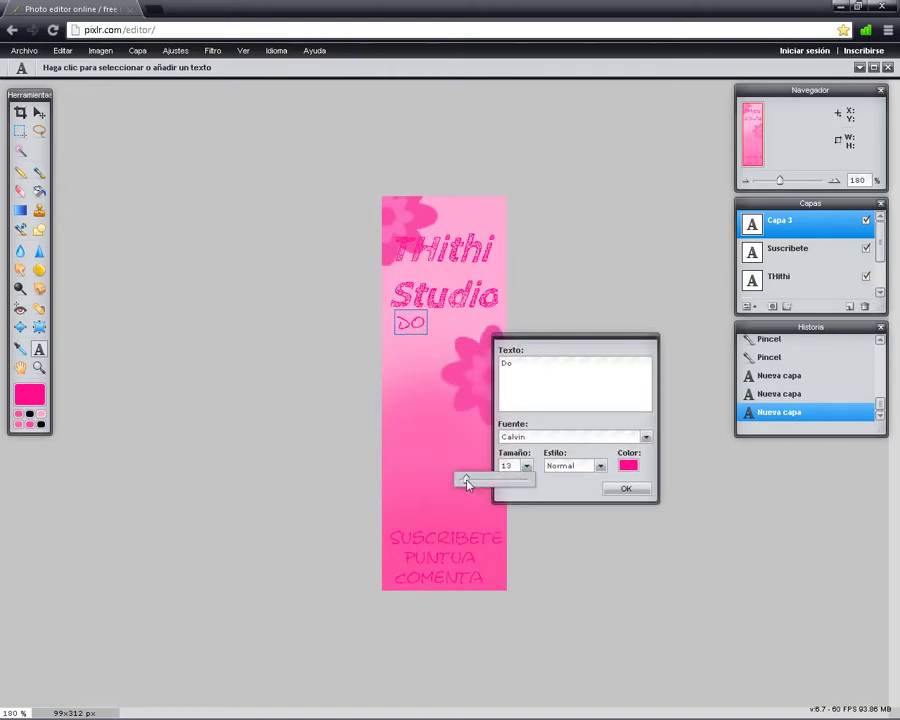
{"action": "left_click_drag", "start_coordinate": [466, 482], "coordinate": [462, 484]}
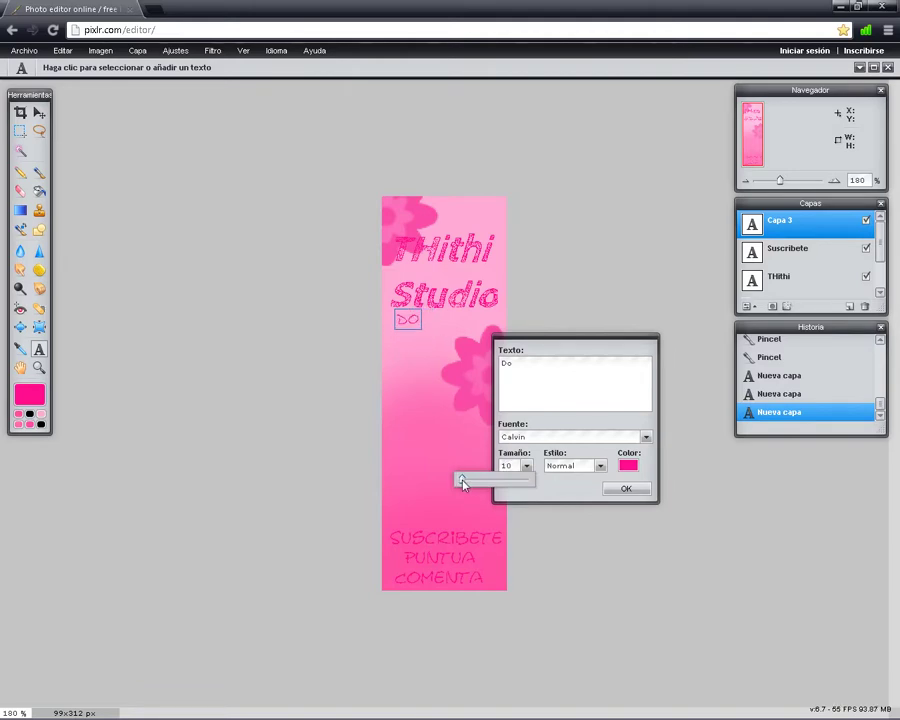
Complete the third text as "Downlodads", centre it beneath THithi Studio, and accept it
{"action": "left_click", "coordinate": [530, 364]}
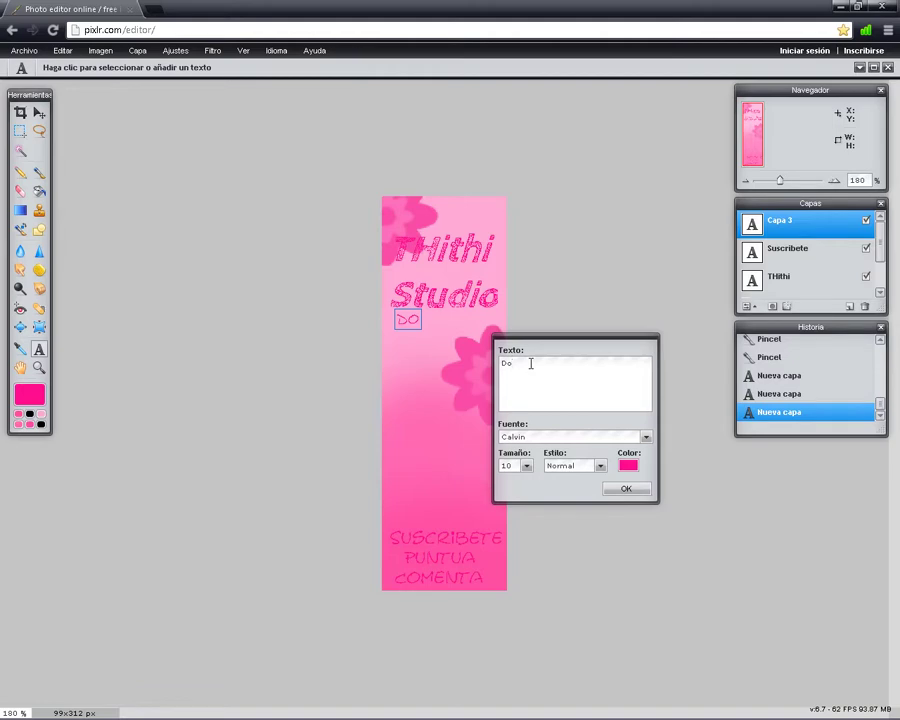
{"action": "type", "text": "wnlodas"}
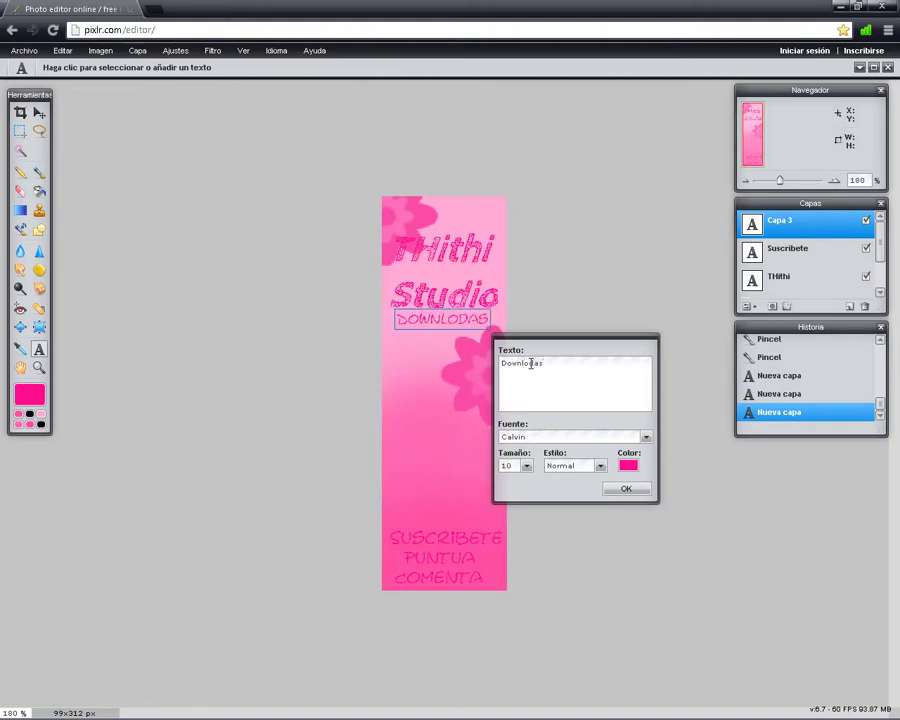
{"action": "key", "text": "BackSpace"}
{"action": "type", "text": "da"}
{"action": "left_click_drag", "start_coordinate": [462, 320], "coordinate": [458, 325]}
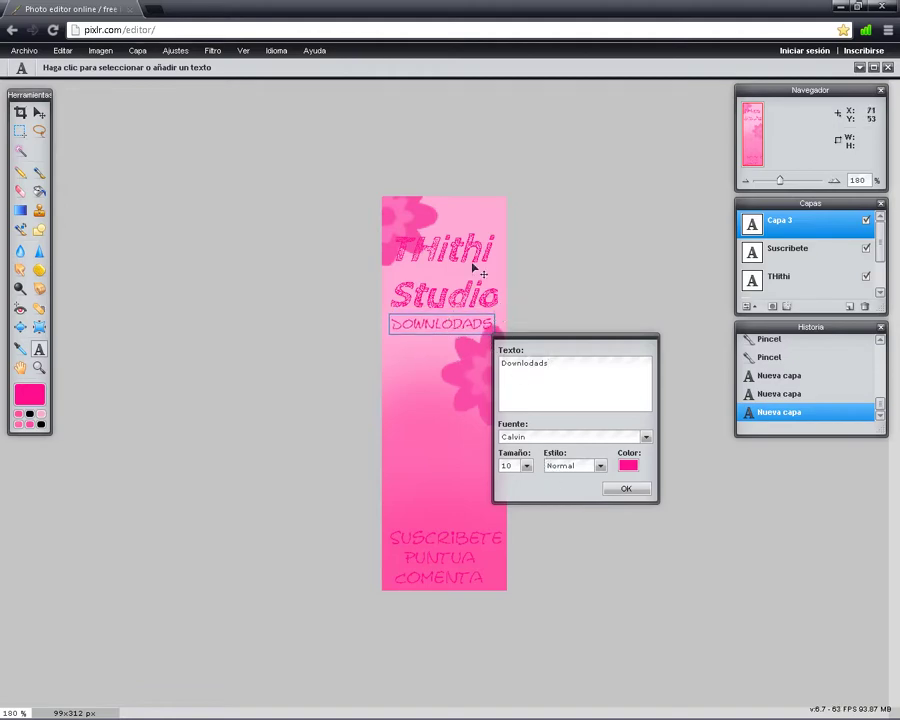
{"action": "left_click", "coordinate": [626, 490]}
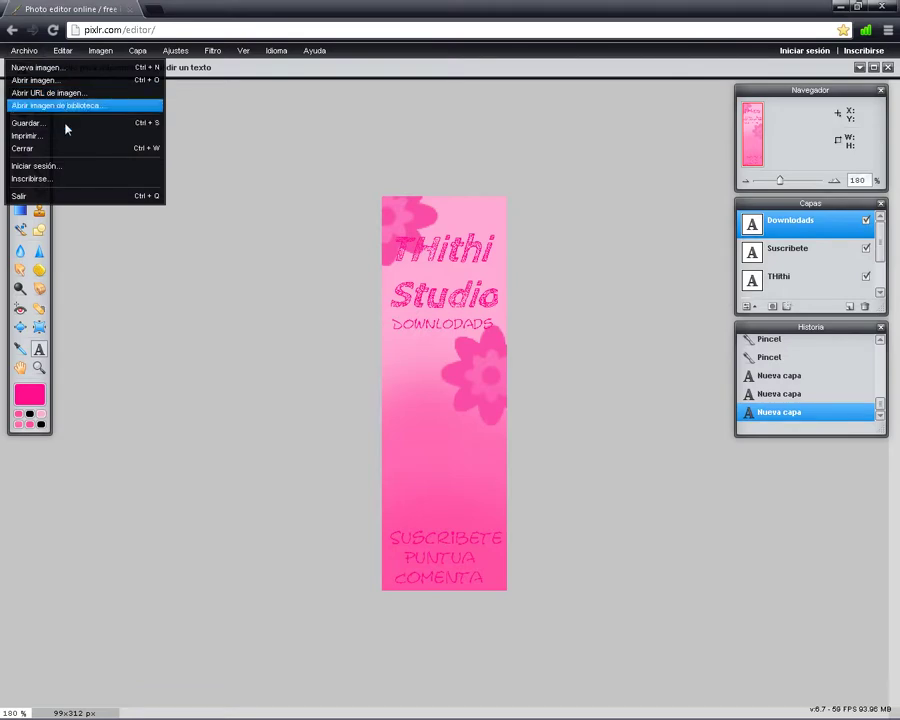
Save the image to the Escritorio folder in BMP format as logotipo3.bmp
{"action": "left_click", "coordinate": [66, 123]}
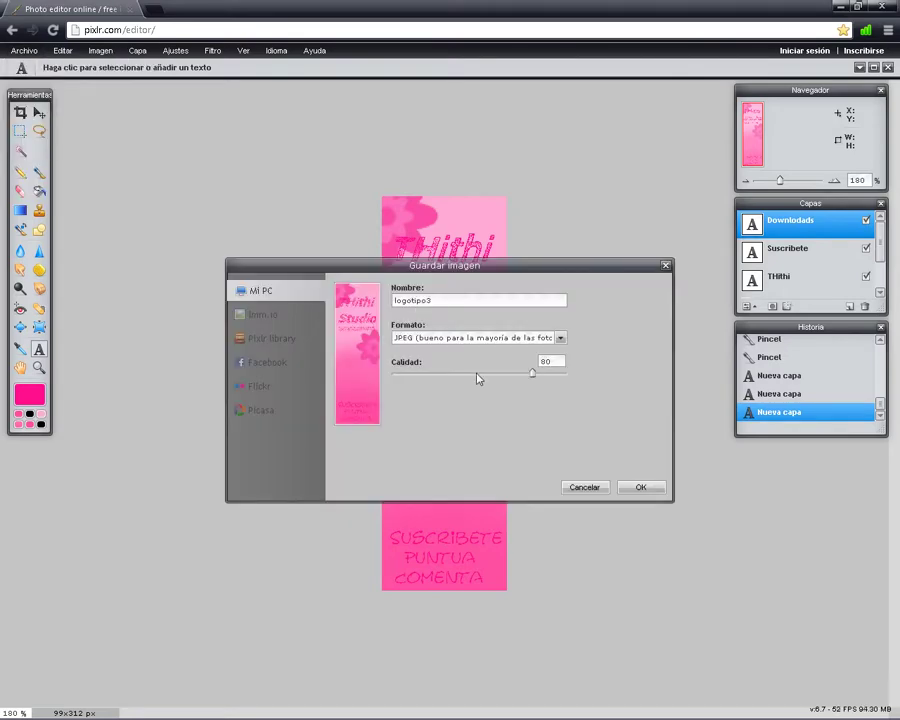
{"action": "left_click", "coordinate": [559, 340]}
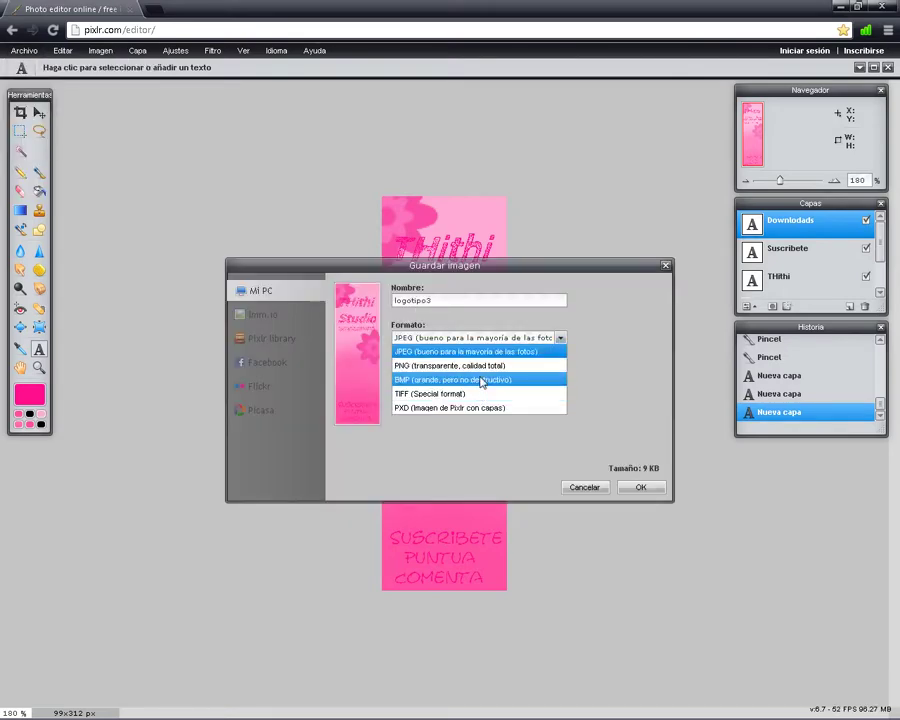
{"action": "left_click", "coordinate": [482, 380]}
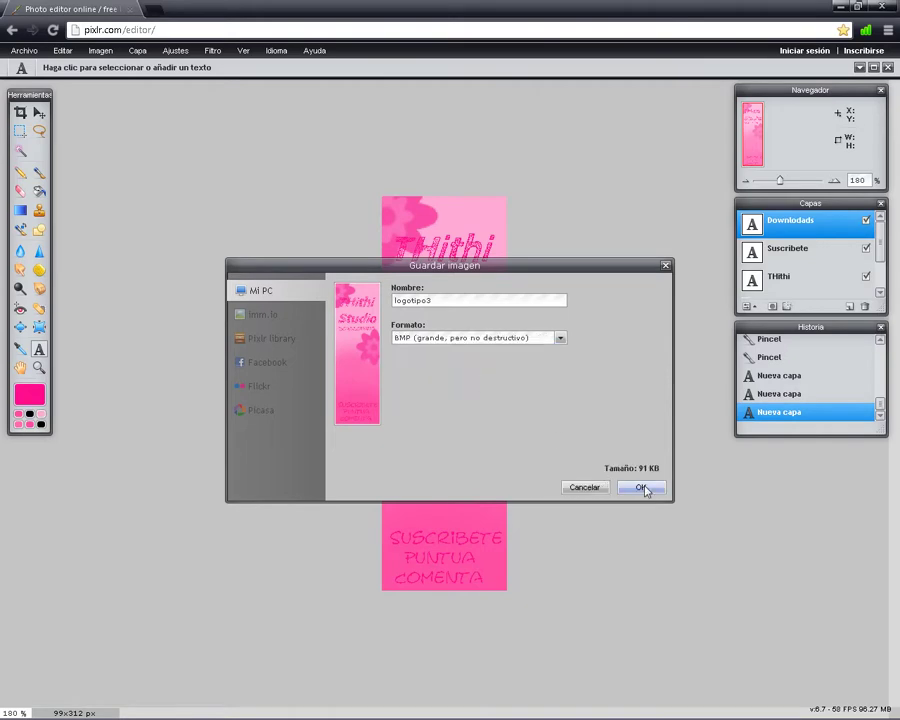
{"action": "left_click", "coordinate": [643, 488]}
{"action": "left_click", "coordinate": [258, 250]}
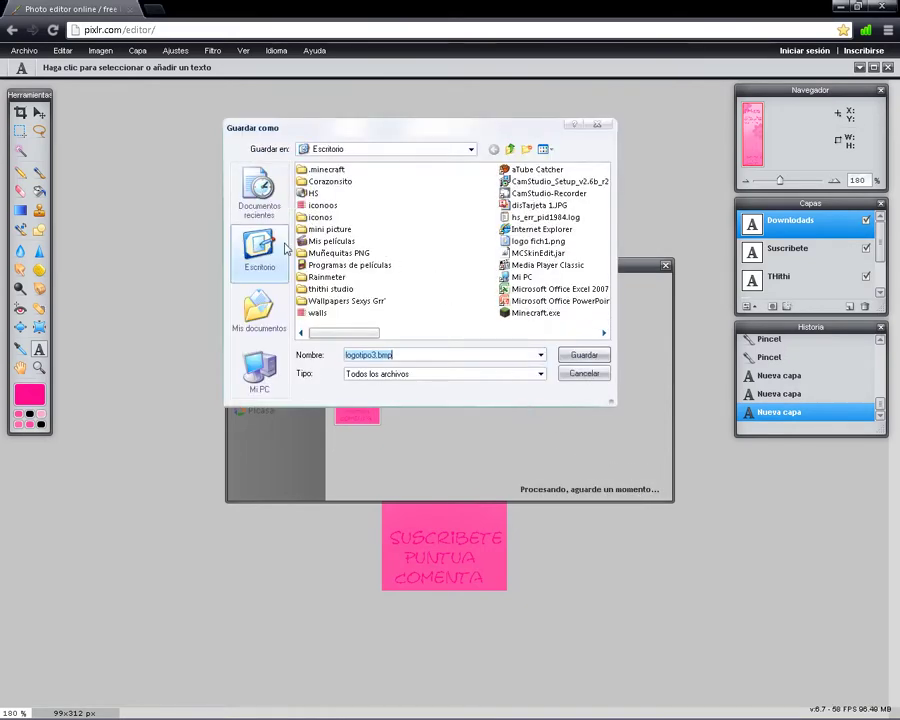
{"action": "left_click", "coordinate": [585, 357]}
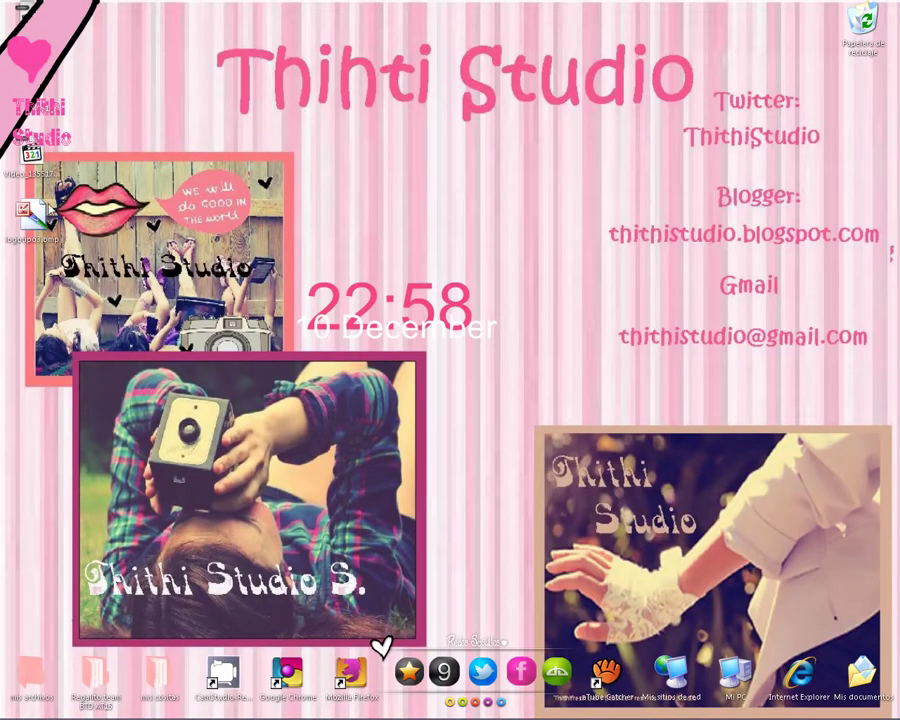
On the Windows desktop, move the logotipo3.bmp icon off the photo collage to the empty striped area above the clock
{"action": "left_click_drag", "start_coordinate": [32, 213], "coordinate": [358, 154]}
{"action": "left_click", "coordinate": [516, 253]}
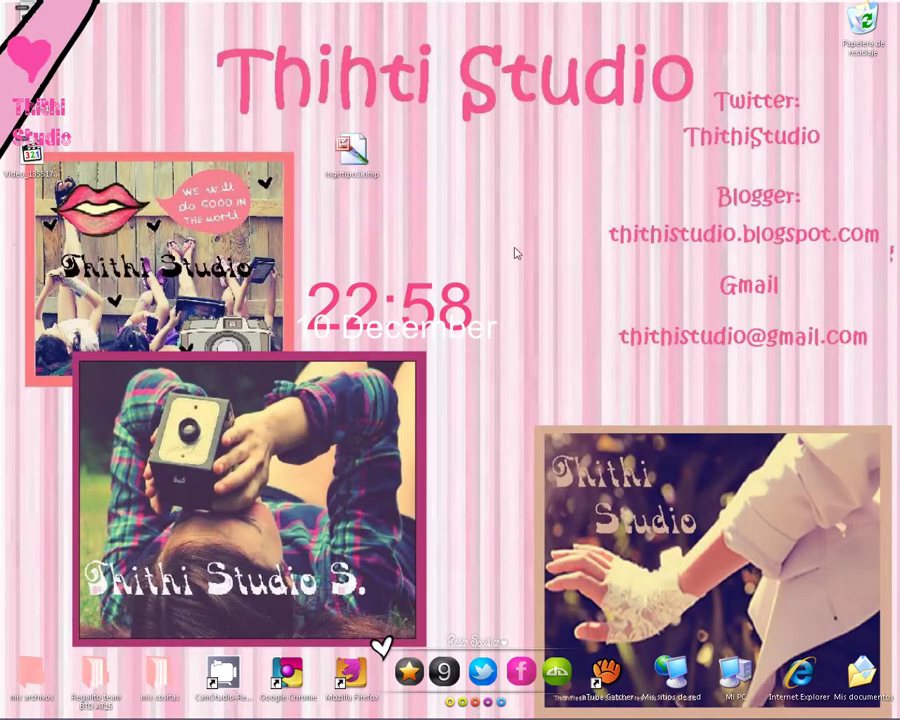